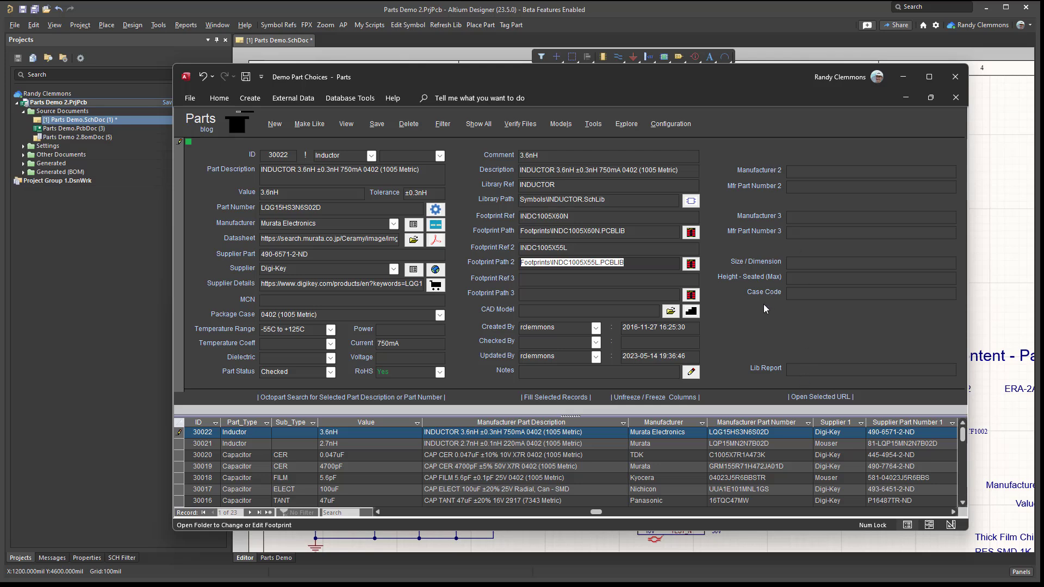
# - Review the user-defined field names and captions in the Parts configuration, and close it without applying changes
pyautogui.click(667, 125)
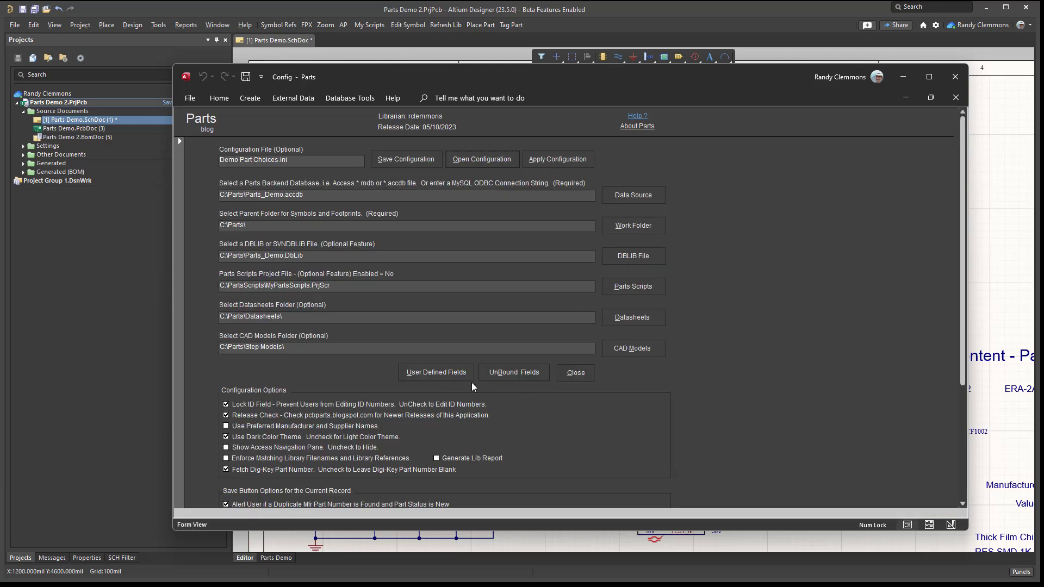
pyautogui.click(429, 378)
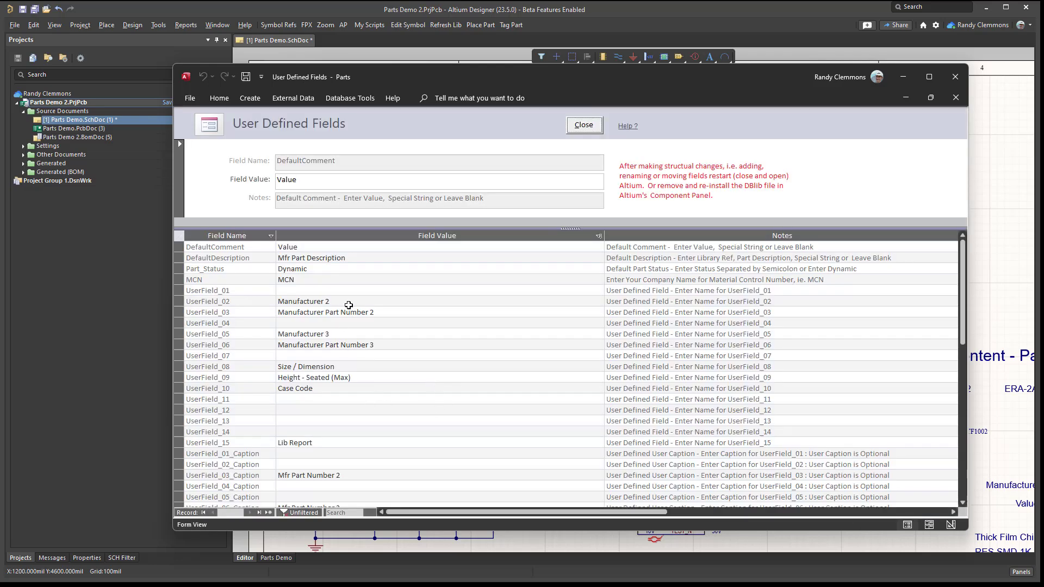
pyautogui.scroll(-1, 333, 352)
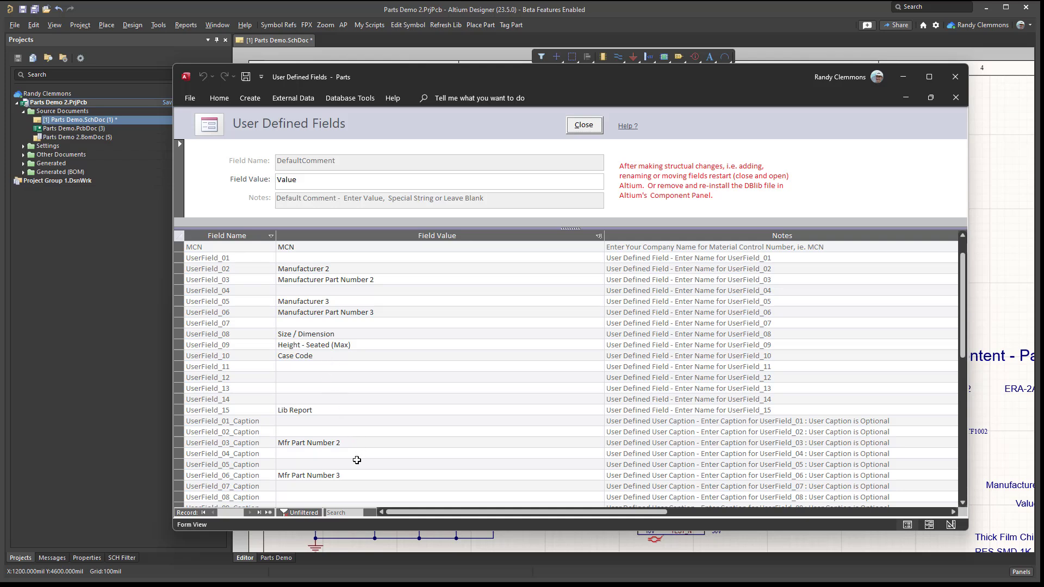
pyautogui.scroll(-1, 360, 457)
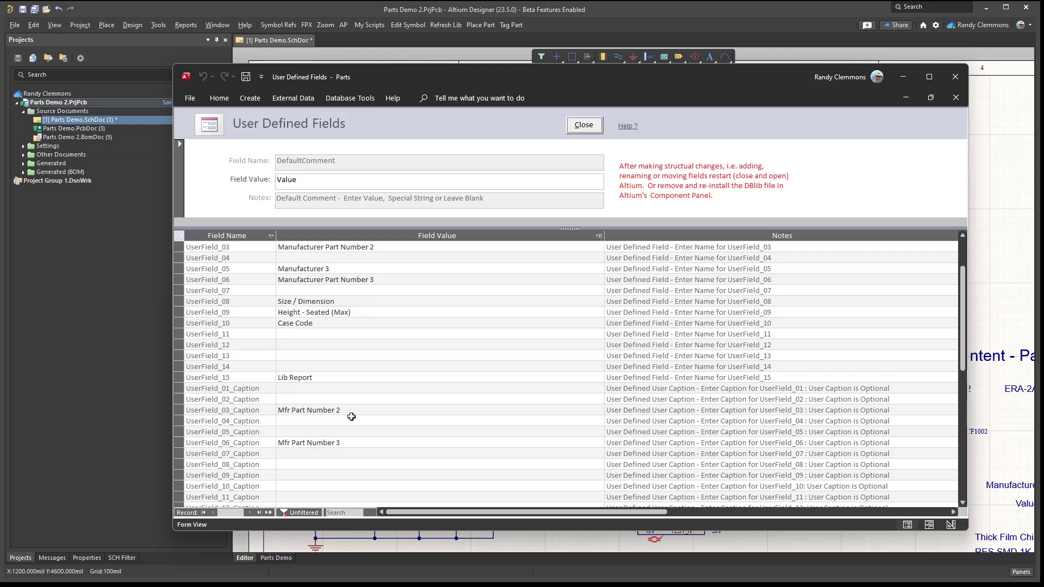
pyautogui.scroll(2, 351, 416)
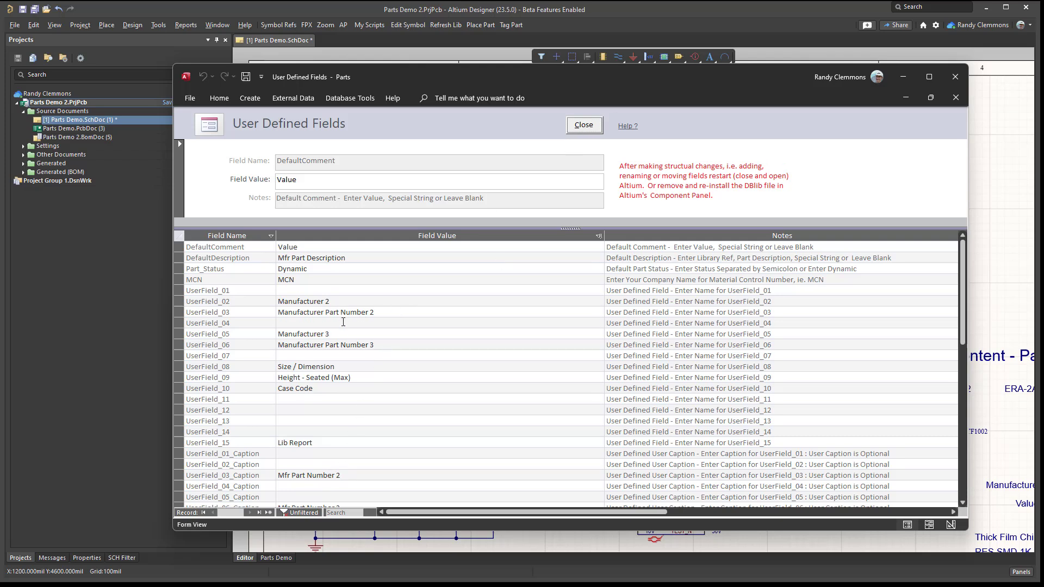
pyautogui.click(577, 129)
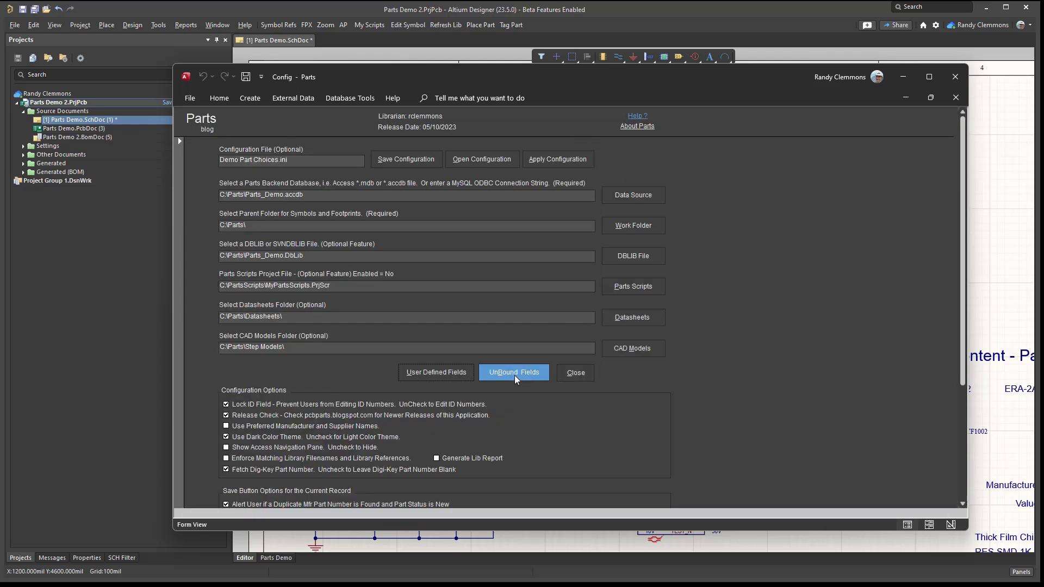
pyautogui.click(575, 372)
pyautogui.click(558, 354)
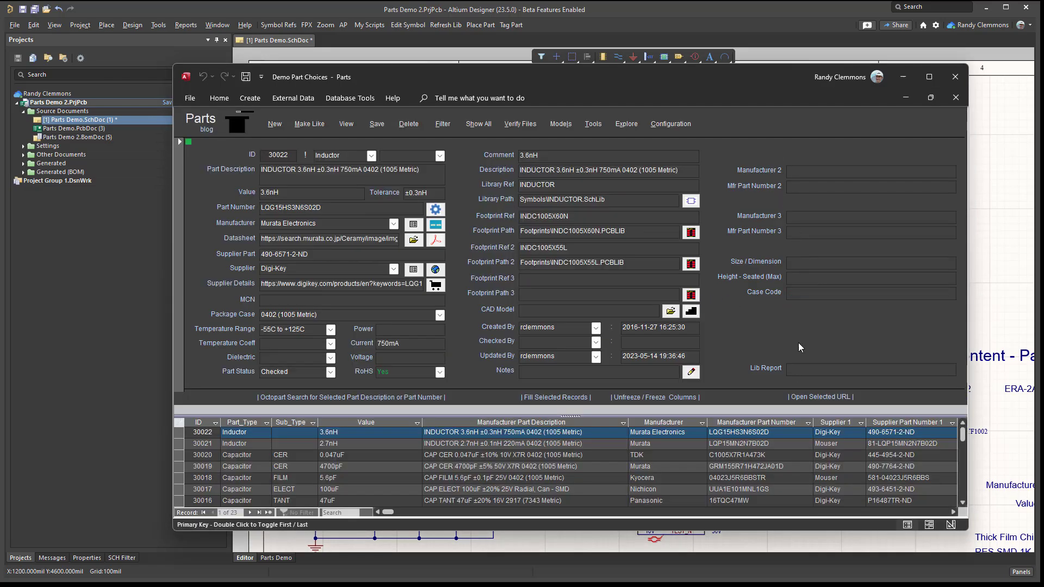
# - Unfreeze the parts table's columns and bring the column of the Mfr Part Number 3 field into view
pyautogui.click(634, 397)
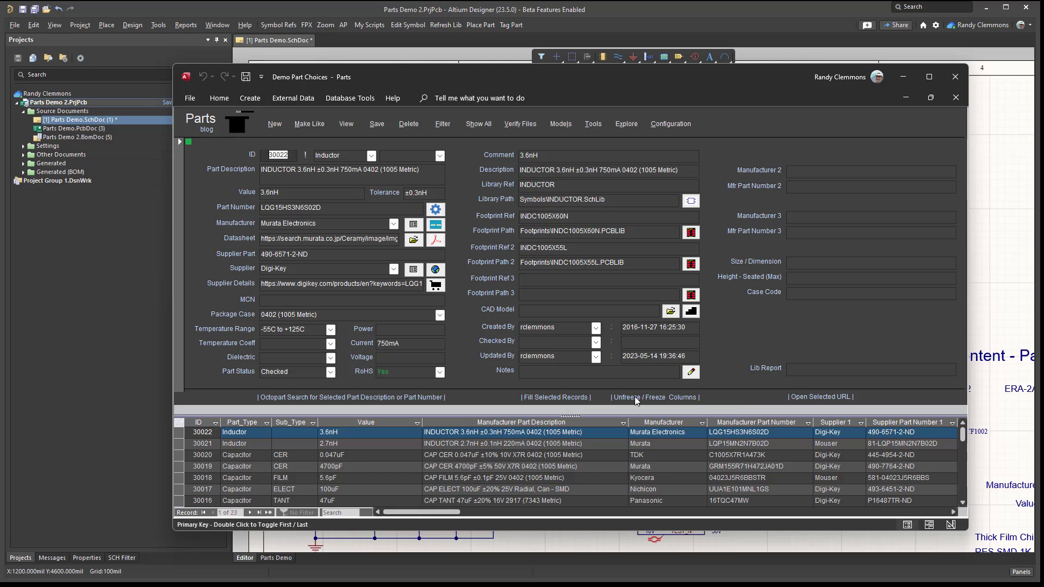
pyautogui.click(817, 228)
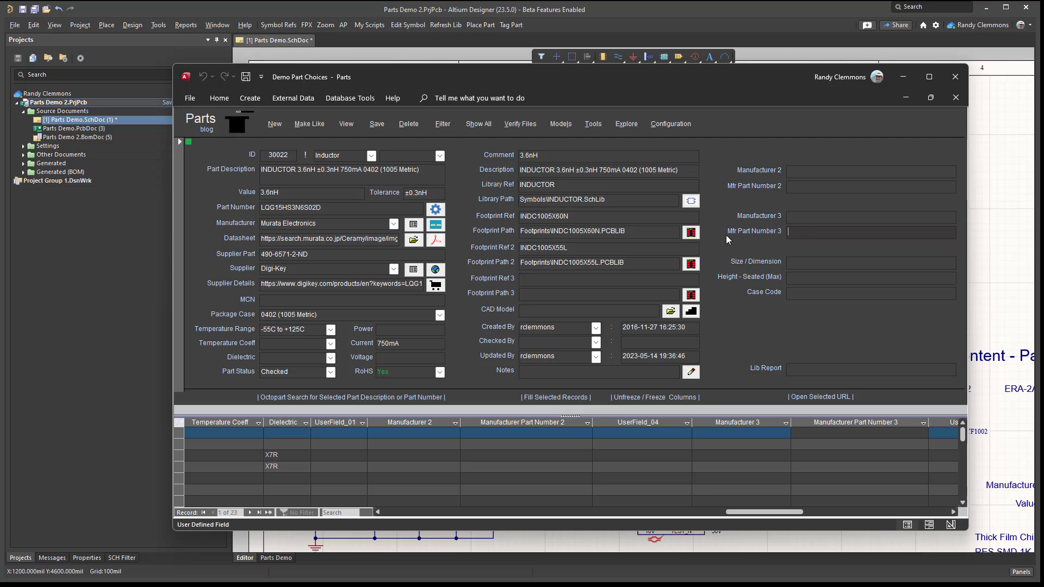
# - In the configuration's User Defined Fields, clear all the names entered for UserField_02 through UserField_15
pyautogui.click(671, 123)
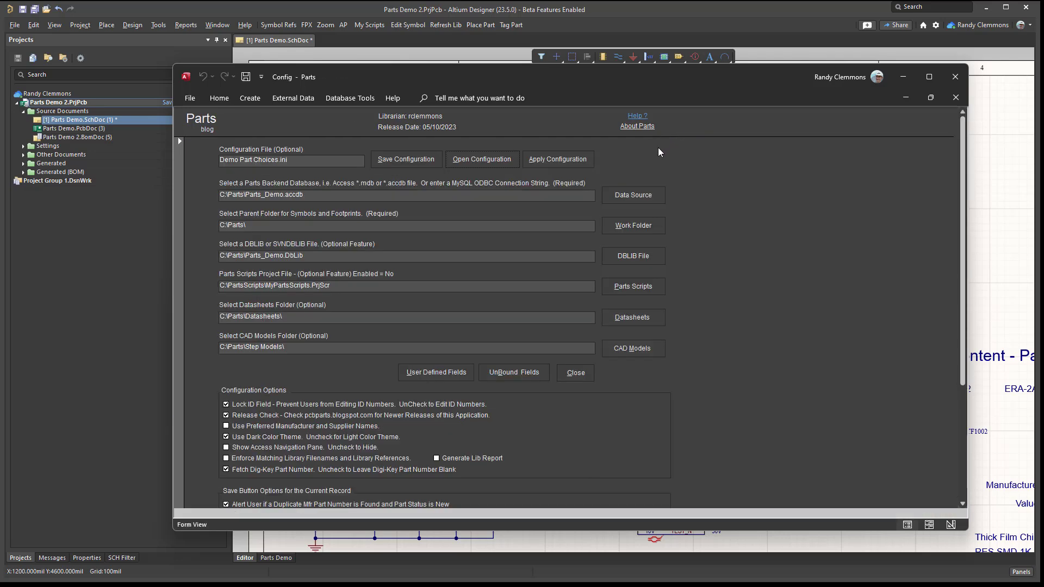
pyautogui.click(449, 373)
pyautogui.moveTo(344, 301); pyautogui.dragTo(278, 301)
pyautogui.press('Delete')
pyautogui.press('Down')
pyautogui.press('Delete')
pyautogui.press('Down')
pyautogui.press('Down')
pyautogui.press('Delete')
pyautogui.press('Down')
pyautogui.press('Delete')
pyautogui.press('Down')
pyautogui.press('Down')
pyautogui.press('Delete')
pyautogui.press('Down')
pyautogui.press('Delete')
# - Clear the captions entered for UserField_03 and UserField_06 in the User Defined Fields list
pyautogui.press('Down')
pyautogui.press('Delete')
pyautogui.press('Down')
pyautogui.press('Down')
pyautogui.press('Down')
pyautogui.press('Down')
pyautogui.press('Down')
pyautogui.press('Delete')
pyautogui.press('Down')
pyautogui.press('Down')
pyautogui.press('Down')
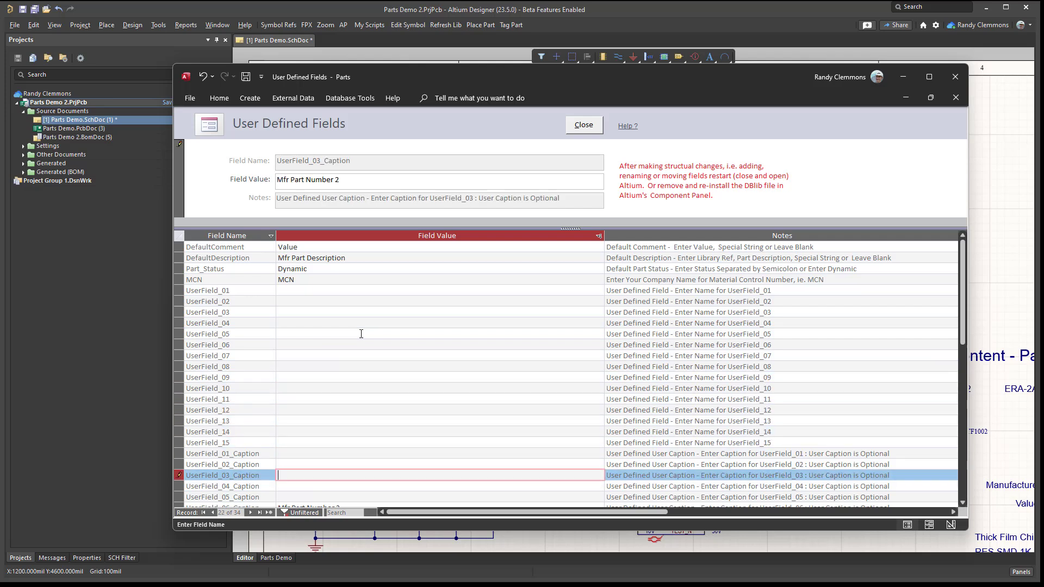
pyautogui.press('Delete')
pyautogui.press('Down')
pyautogui.press('Down')
pyautogui.press('Down')
pyautogui.press('Down')
pyautogui.press('Down')
pyautogui.press('Down')
pyautogui.press('Down')
pyautogui.press('Down')
pyautogui.press('Down')
pyautogui.press('Down')
pyautogui.press('Down')
pyautogui.press('Down')
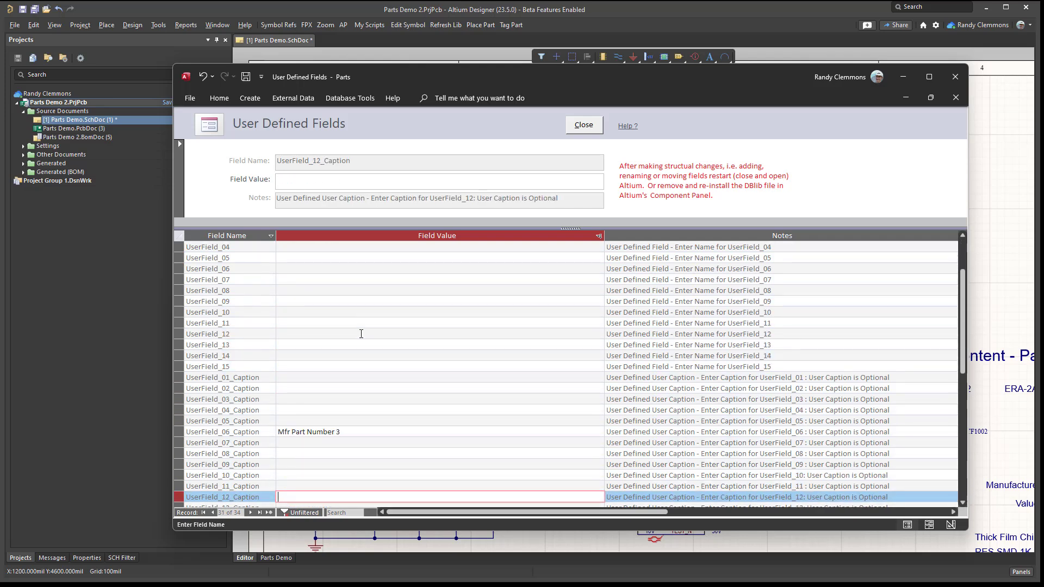
pyautogui.press('Up')
pyautogui.press('Up')
pyautogui.press('Up')
pyautogui.press('Up')
pyautogui.press('Up')
pyautogui.press('Up')
pyautogui.press('Up')
pyautogui.press('Up')
pyautogui.press('Up')
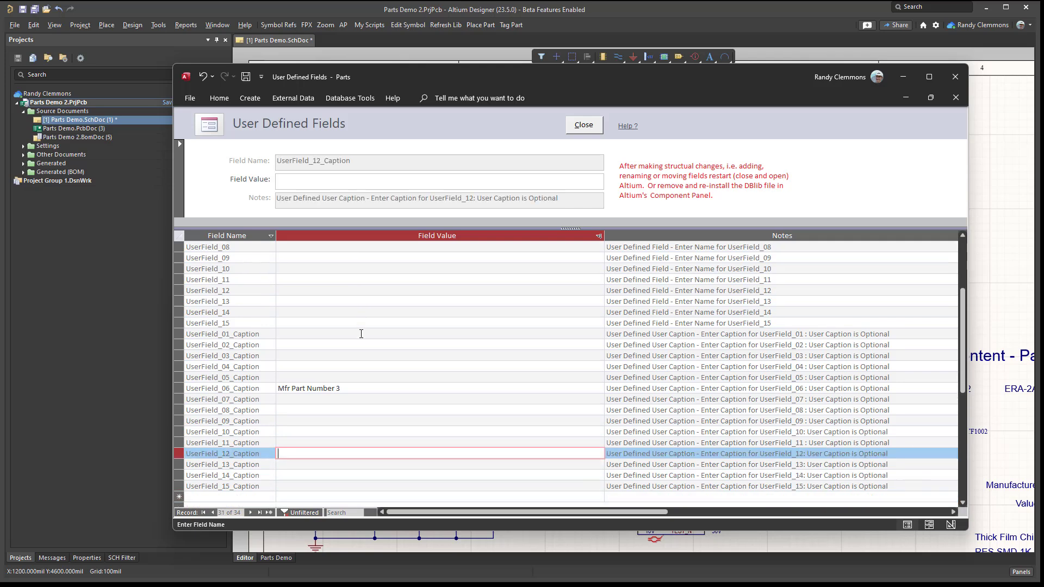
pyautogui.press('Delete')
pyautogui.press('Down')
pyautogui.press('Down')
pyautogui.press('Down')
pyautogui.press('Down')
pyautogui.press('Down')
pyautogui.press('Down')
pyautogui.press('Down')
pyautogui.press('Down')
pyautogui.press('Down')
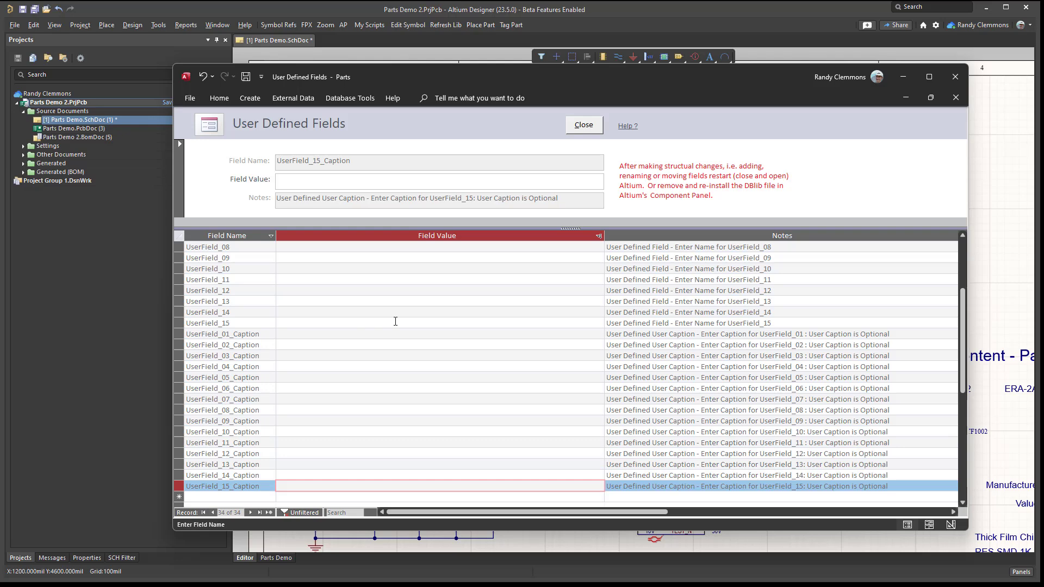
# - Set the MCN field's value to ORW in the User Defined Fields list and apply the configuration changes
pyautogui.scroll(4, 582, 340)
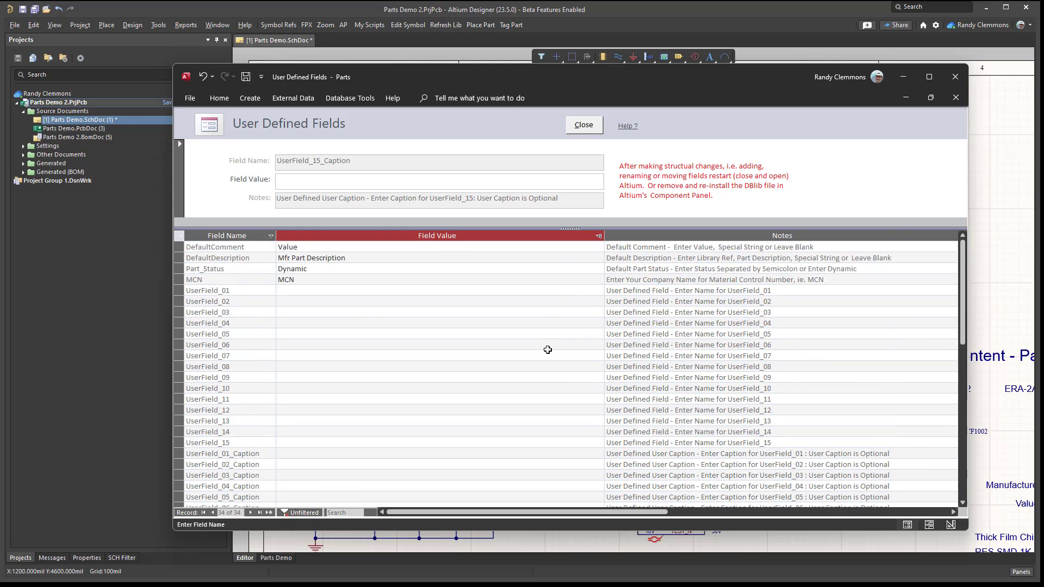
pyautogui.click(496, 366)
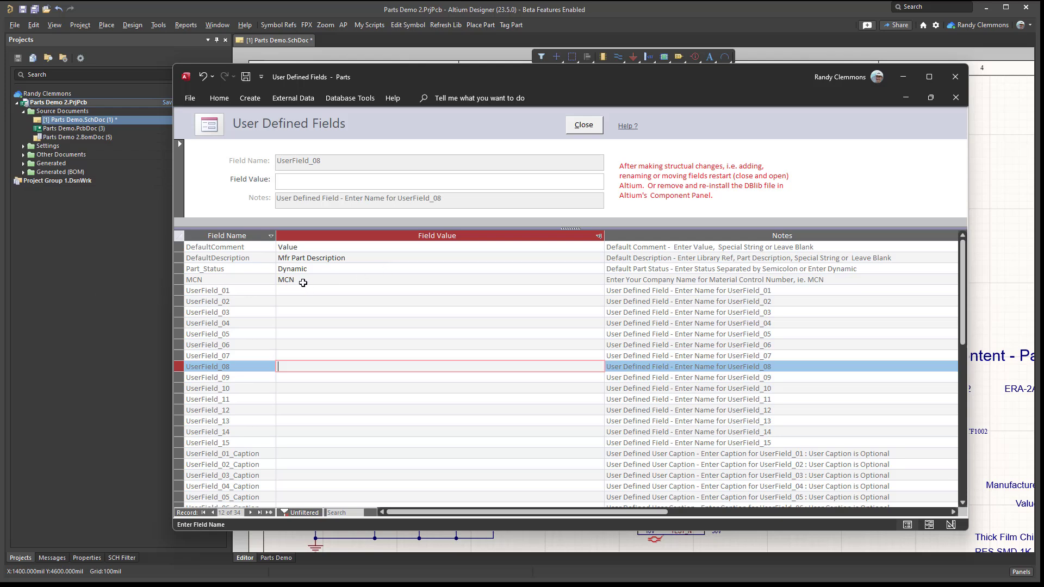
pyautogui.click(330, 280)
pyautogui.moveTo(297, 280); pyautogui.dragTo(245, 275)
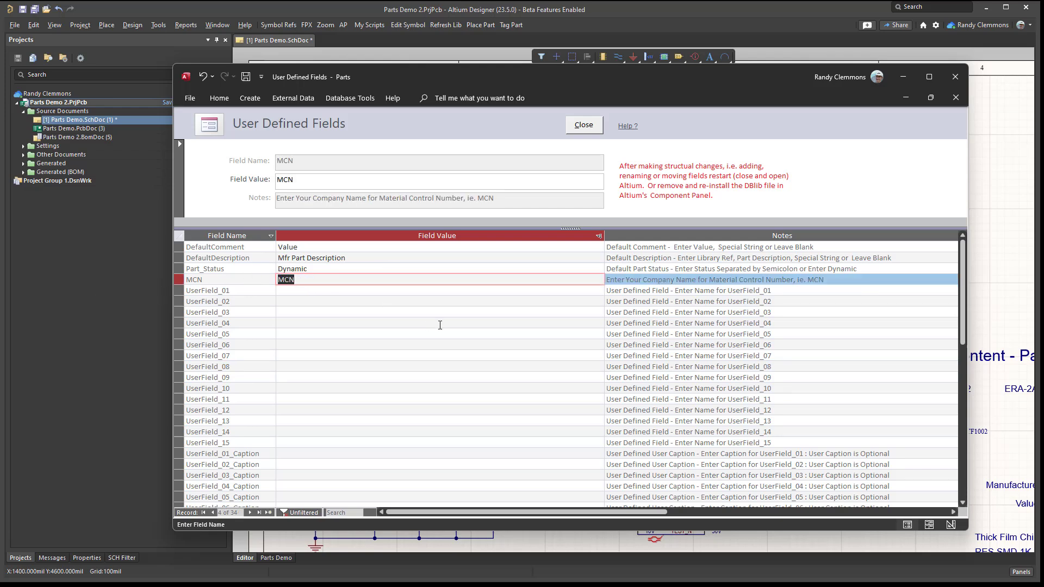
pyautogui.write('ORW')
pyautogui.click(592, 125)
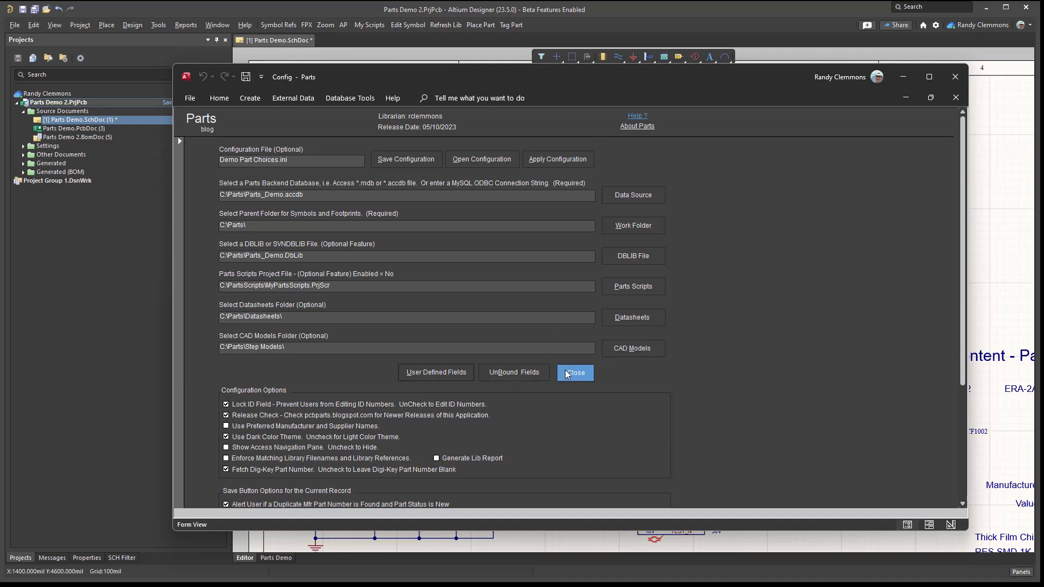
pyautogui.click(496, 354)
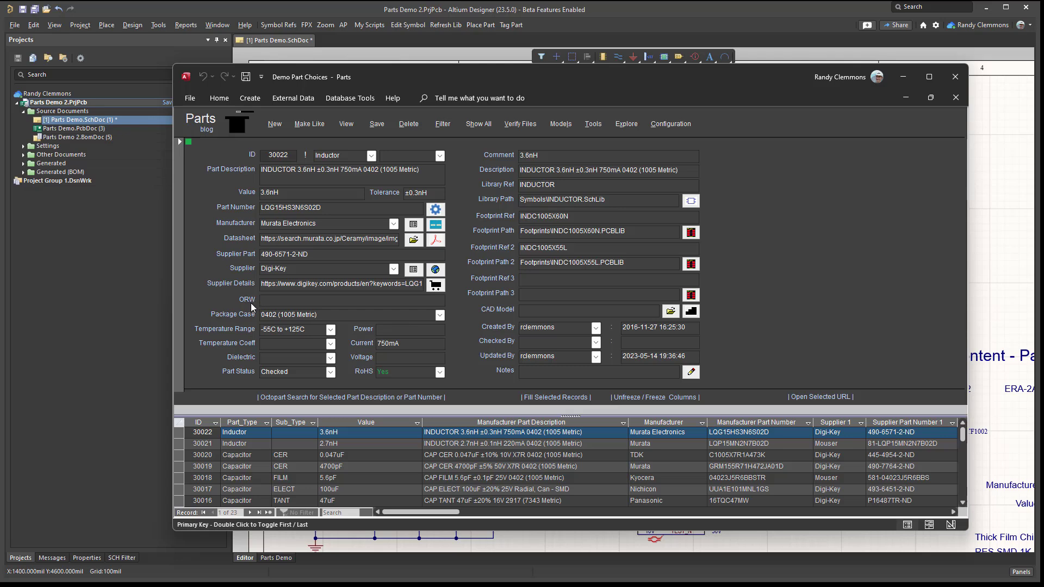
# - Bring the ORW column of the parts table into view, then review the User Defined Fields list and reapply the configuration
pyautogui.click(280, 300)
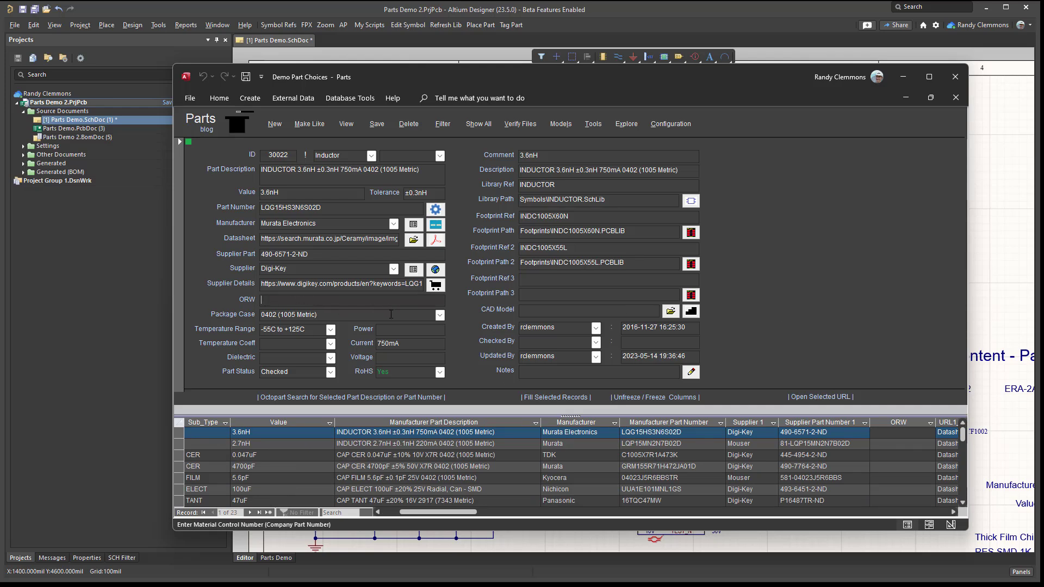
pyautogui.click(671, 125)
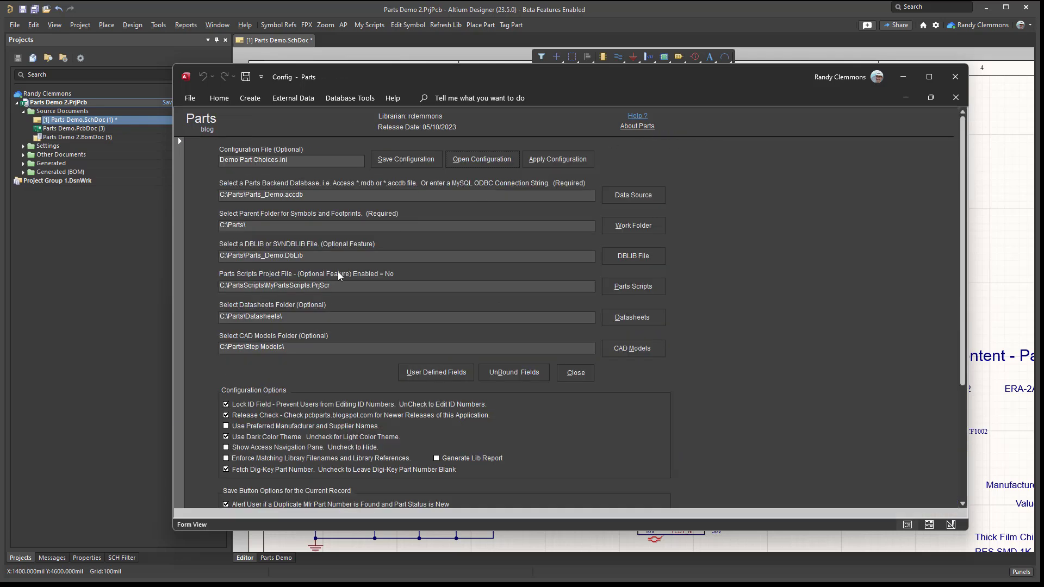
pyautogui.click(430, 374)
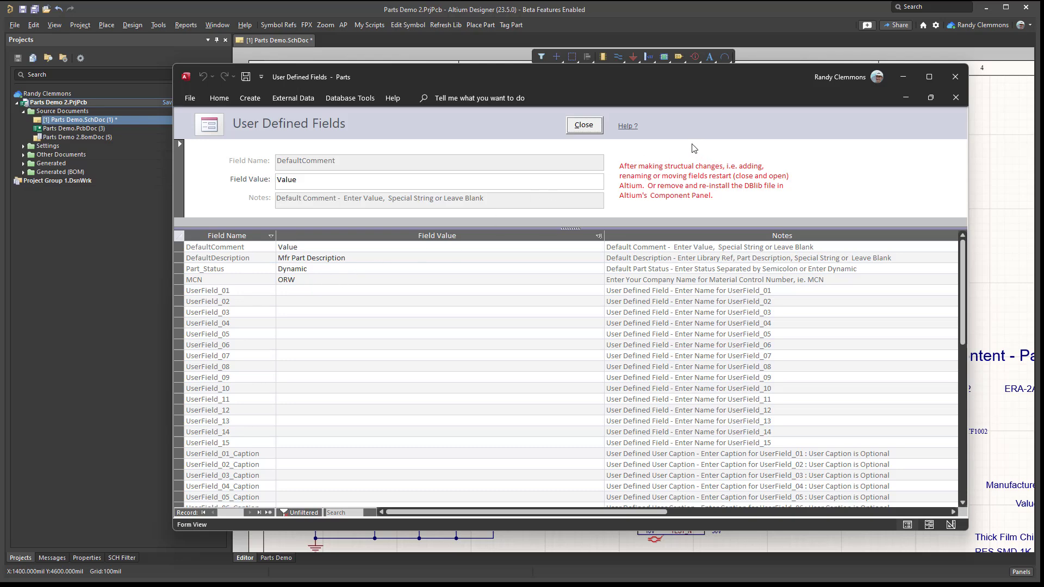
pyautogui.click(588, 130)
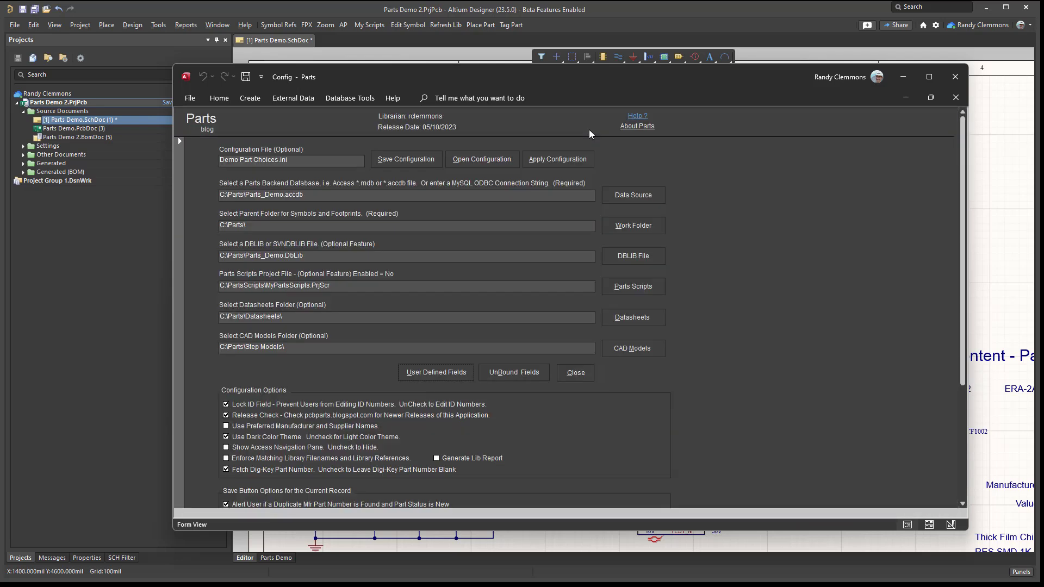
pyautogui.click(575, 373)
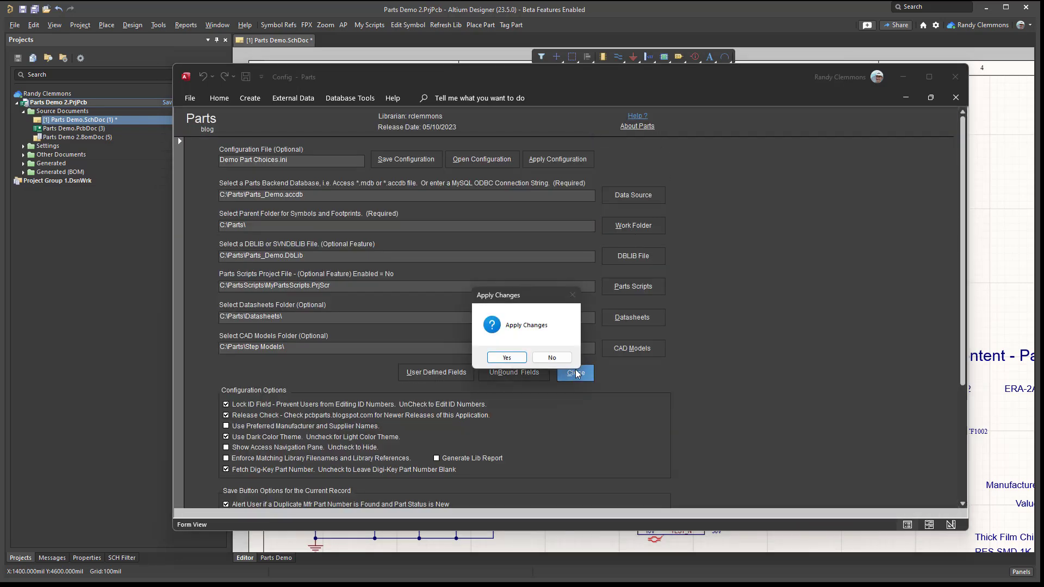
pyautogui.click(511, 357)
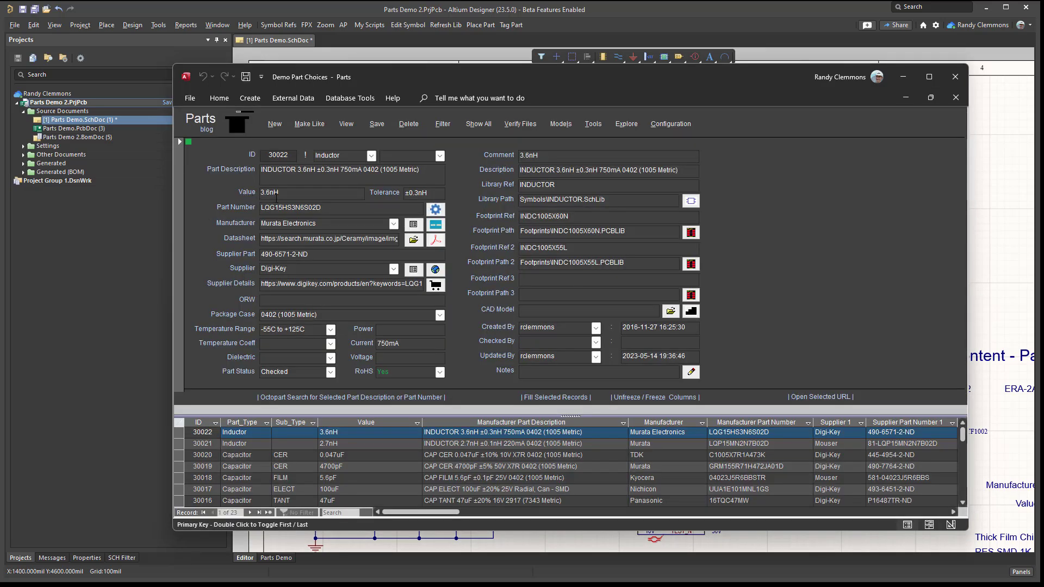
# - Clear the Comment of the 3.6nH inductor and save the record, and do the same for its Description
pyautogui.moveTo(537, 156); pyautogui.dragTo(490, 155)
pyautogui.press('Delete')
pyautogui.click(377, 124)
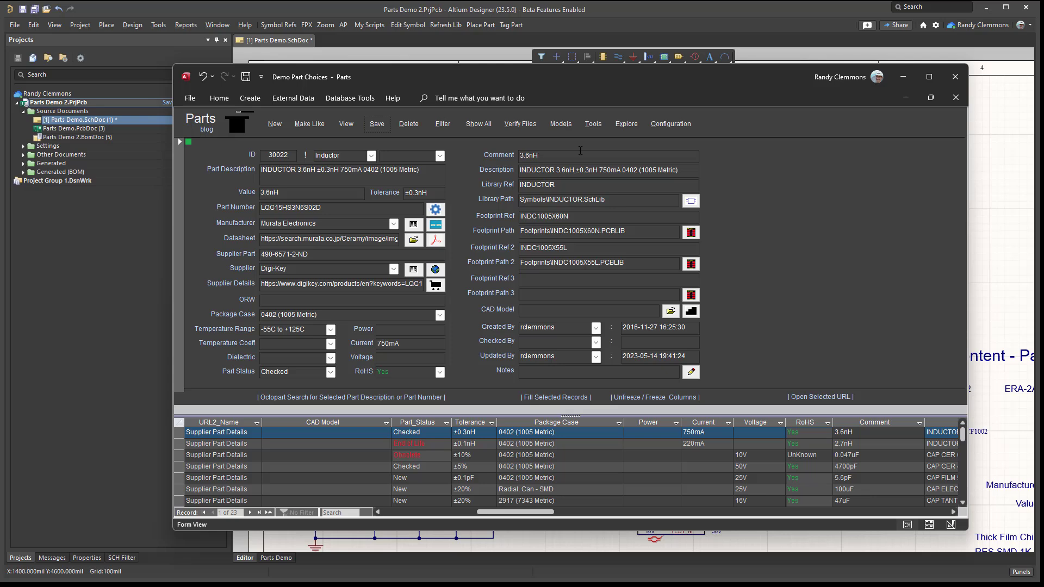
pyautogui.moveTo(676, 170); pyautogui.dragTo(508, 170)
pyautogui.press('Delete')
pyautogui.click(377, 124)
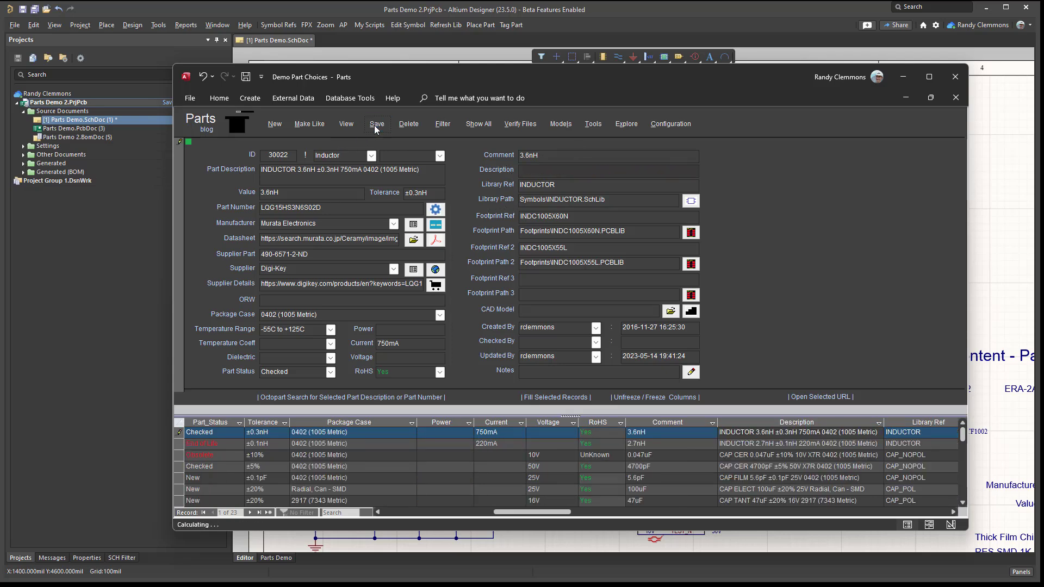
# - Open the inductor's symbol library INDUCTOR.SchLib in Altium Designer and examine the component's designator, comment and description
pyautogui.click(690, 201)
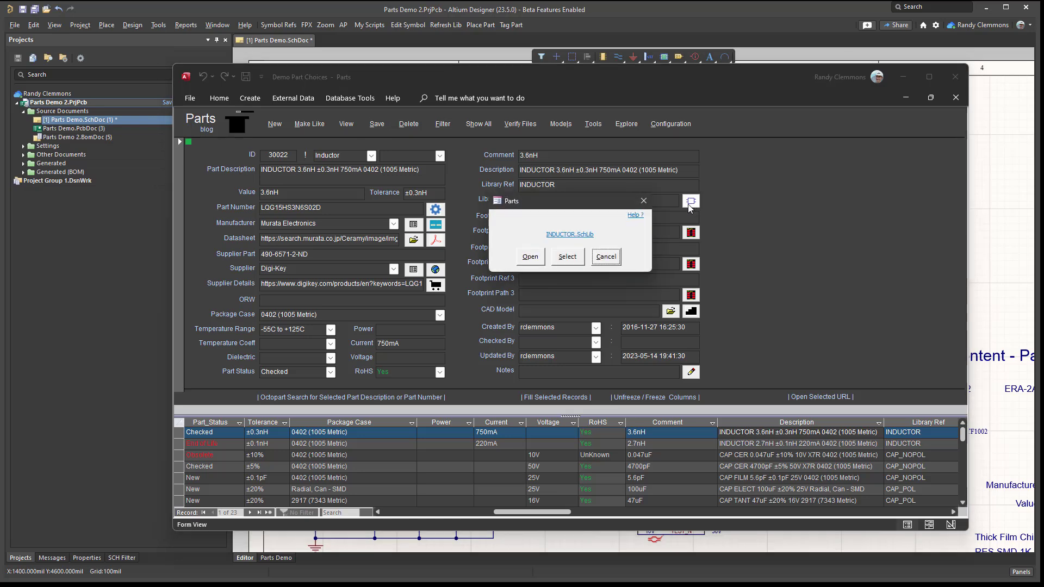
pyautogui.click(530, 261)
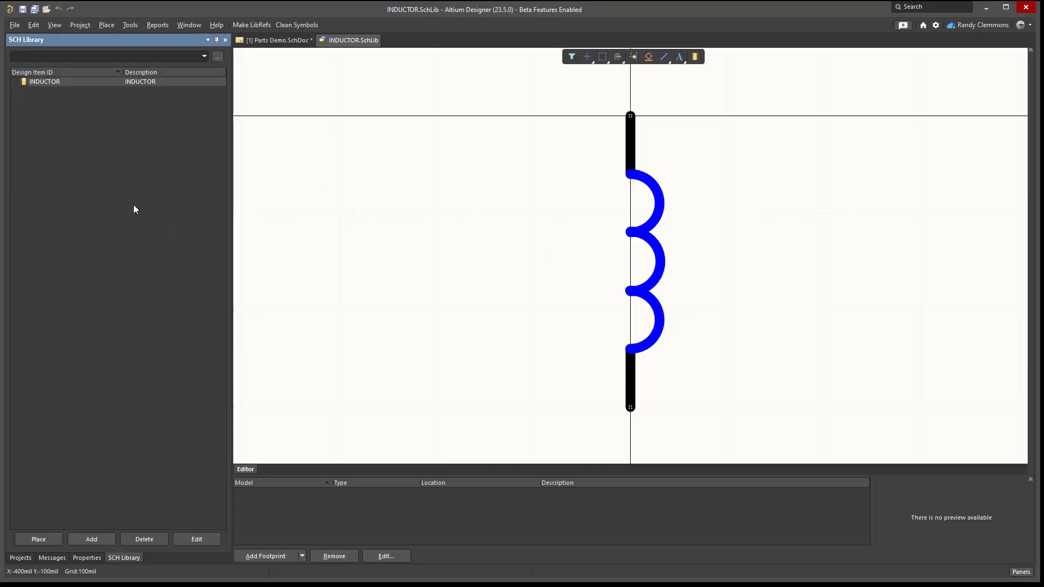
pyautogui.doubleClick(65, 85)
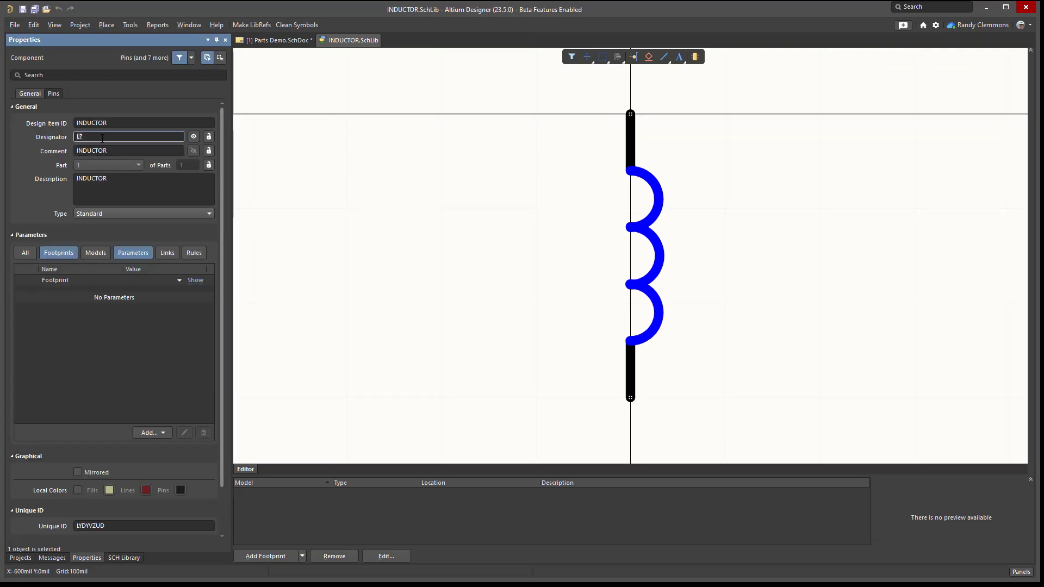
pyautogui.click(100, 151)
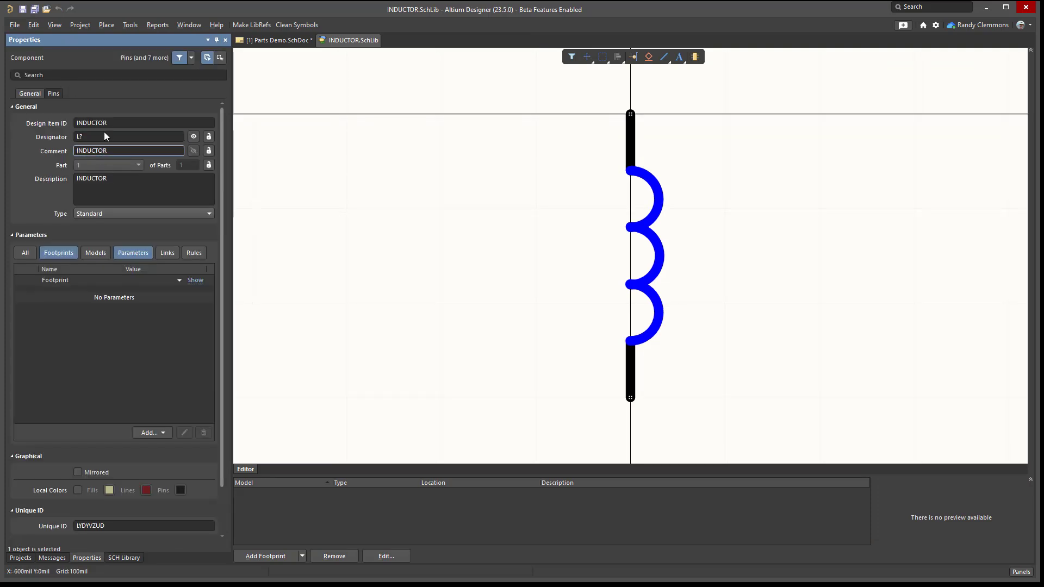
pyautogui.moveTo(109, 179); pyautogui.dragTo(59, 178)
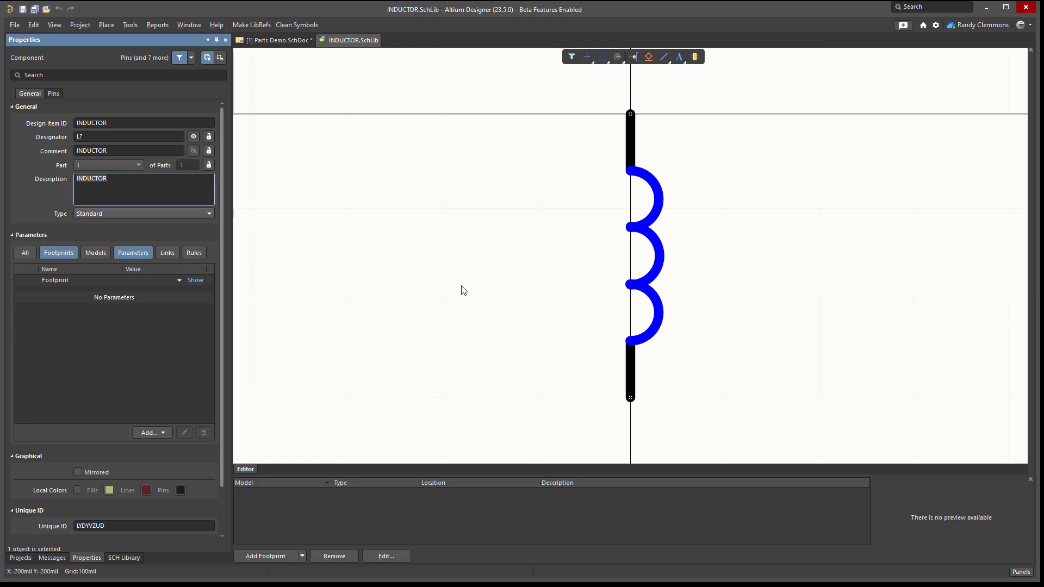
pyautogui.click(18, 558)
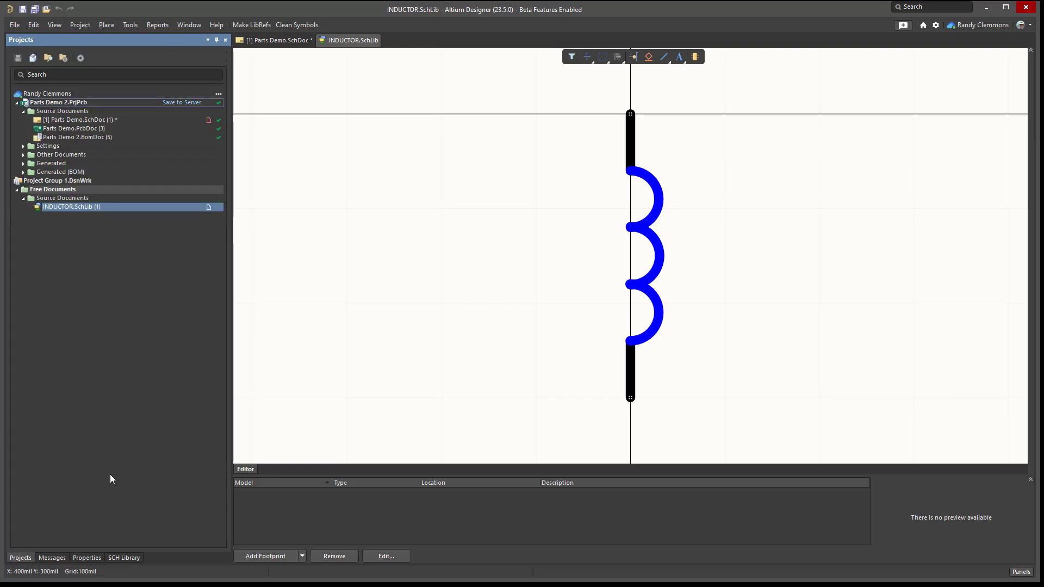
# - Switch to the Parts database, set the DefaultComment user-defined field to =Value and apply the configuration changes
pyautogui.hotkey('alt', 'Tab')
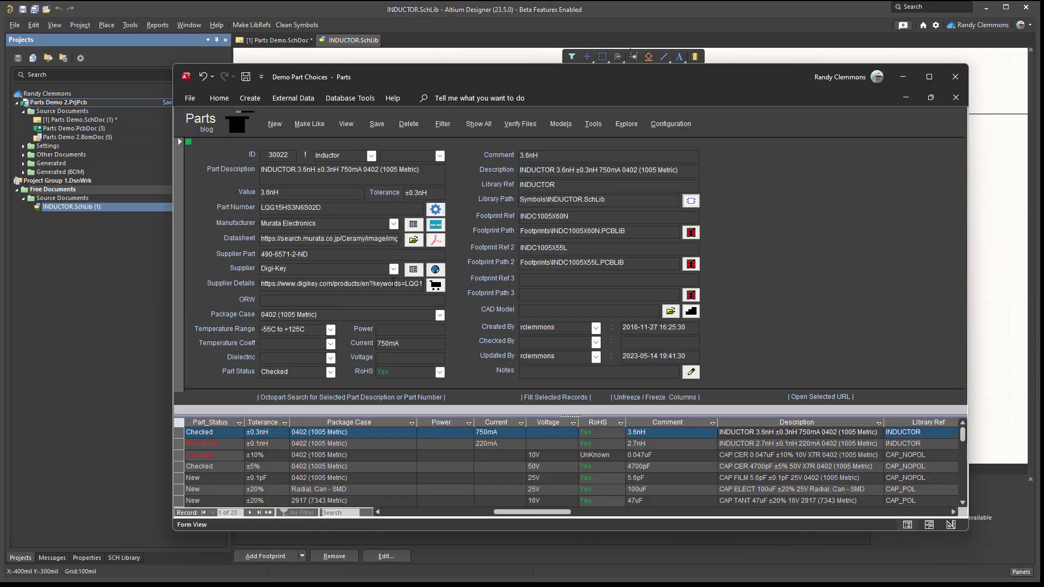
pyautogui.click(671, 116)
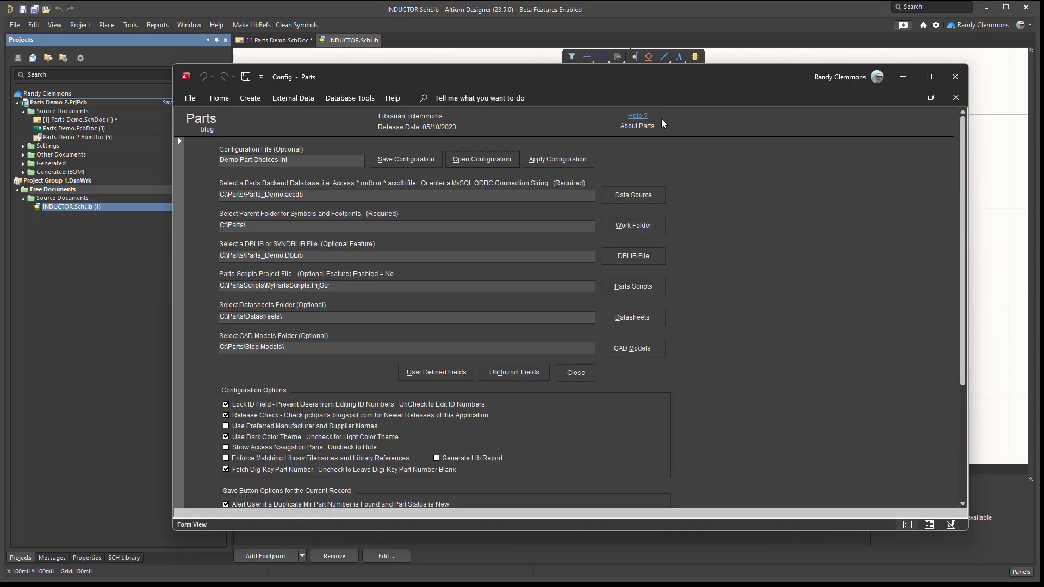
pyautogui.click(407, 375)
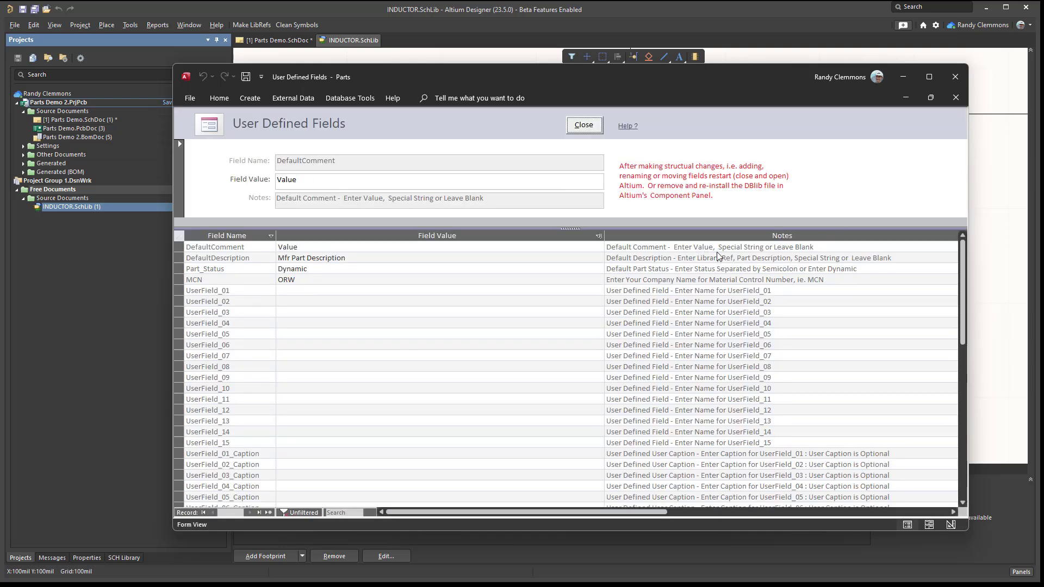
pyautogui.click(278, 181)
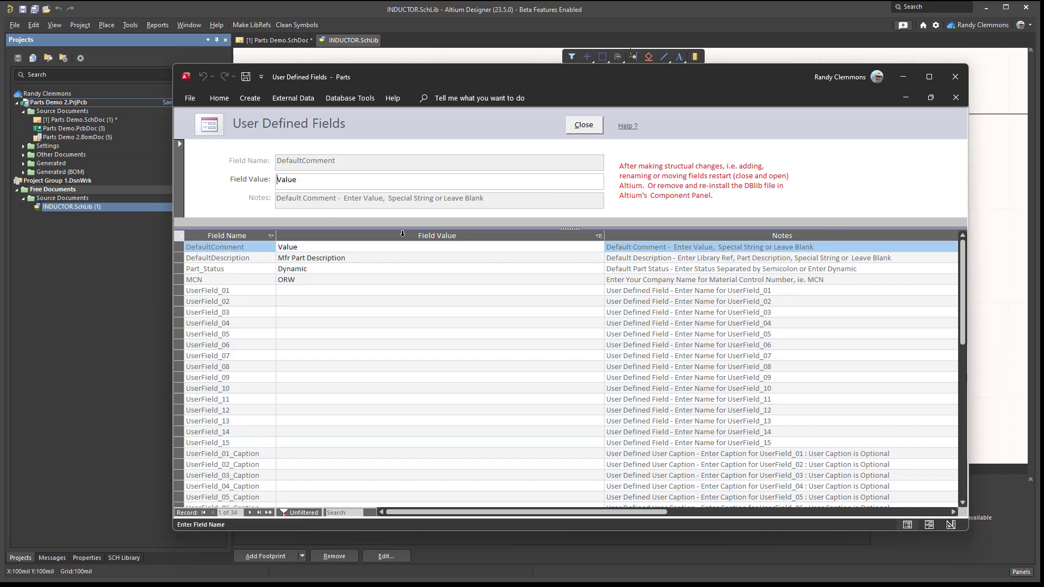
pyautogui.write('=')
pyautogui.click(584, 129)
pyautogui.click(573, 375)
pyautogui.click(511, 354)
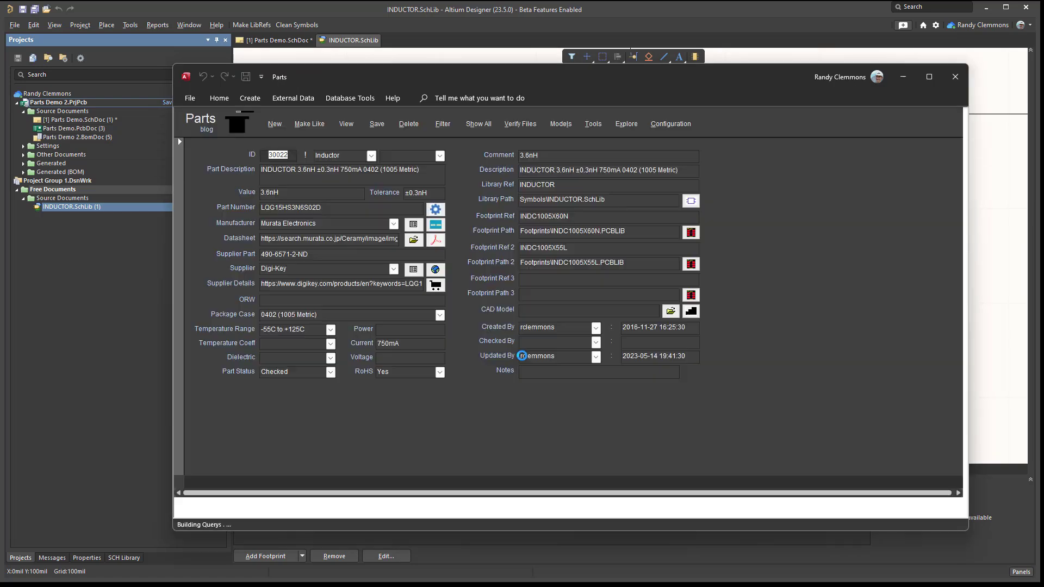
# - Clear the 3.6nH inductor's Comment and save the record to refill it from the default
pyautogui.press('Delete')
pyautogui.click(375, 124)
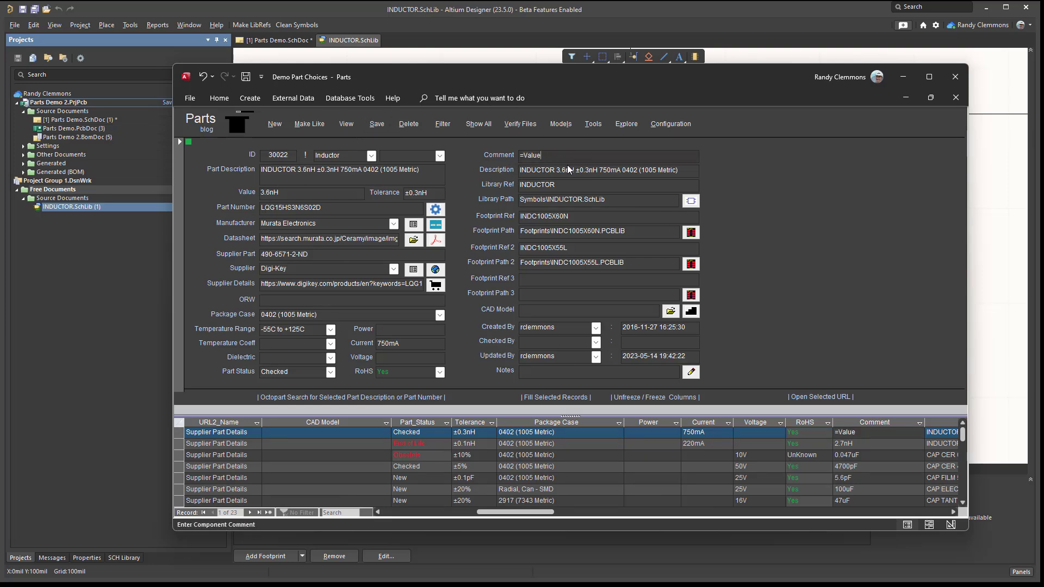
pyautogui.click(480, 157)
# - Set the DefaultDescription user-defined field to = Description and apply the configuration changes
pyautogui.click(665, 126)
pyautogui.click(436, 372)
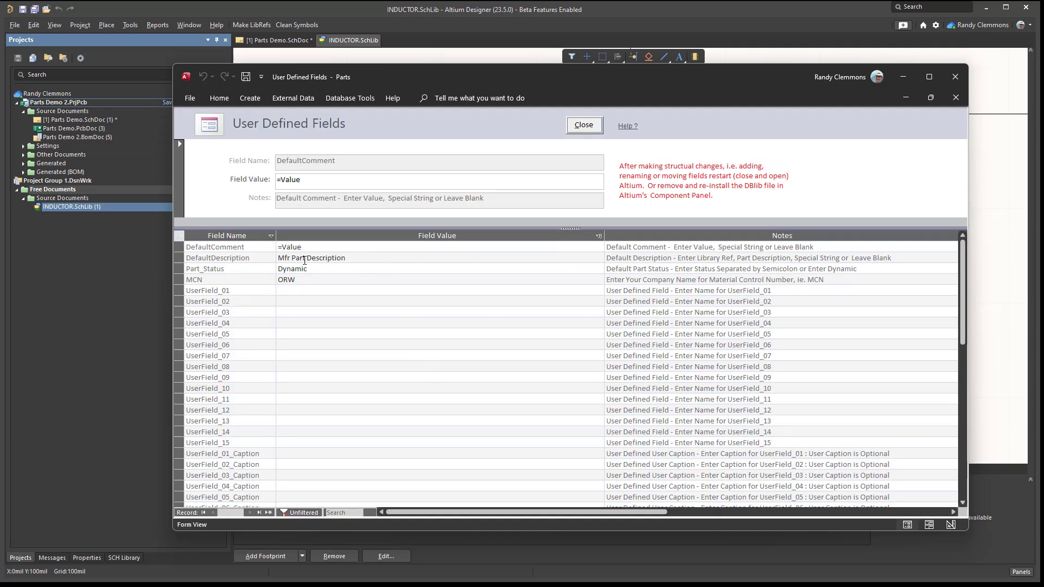
pyautogui.moveTo(306, 257); pyautogui.dragTo(267, 256)
pyautogui.press('BackSpace')
pyautogui.write('=')
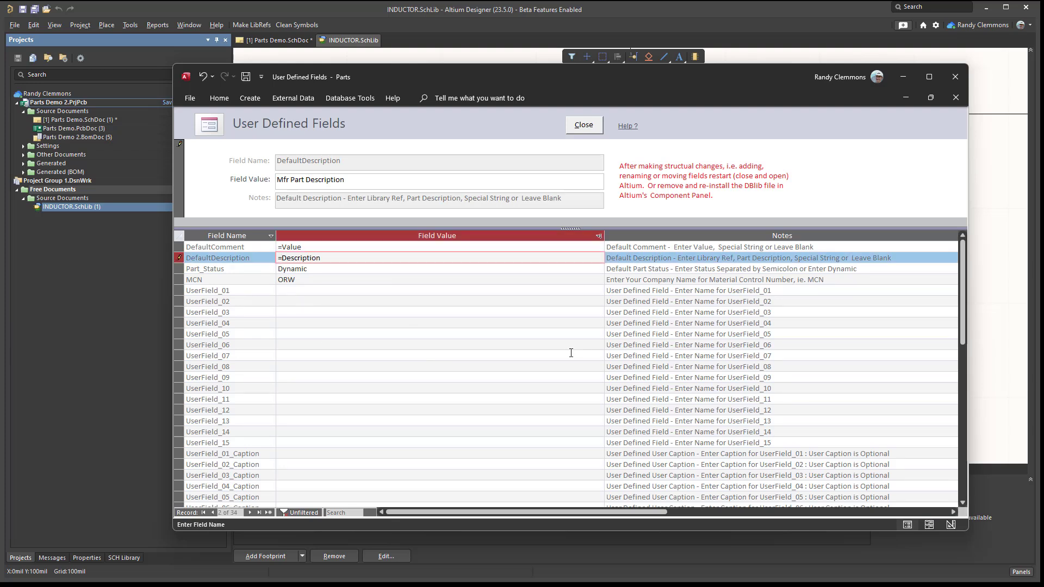
pyautogui.click(584, 124)
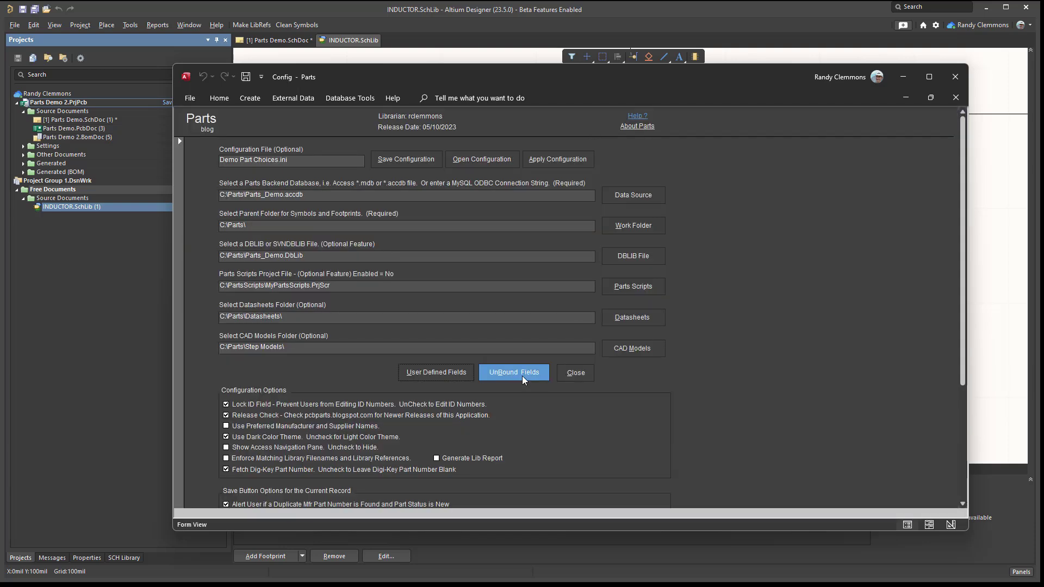
pyautogui.click(569, 374)
pyautogui.click(511, 356)
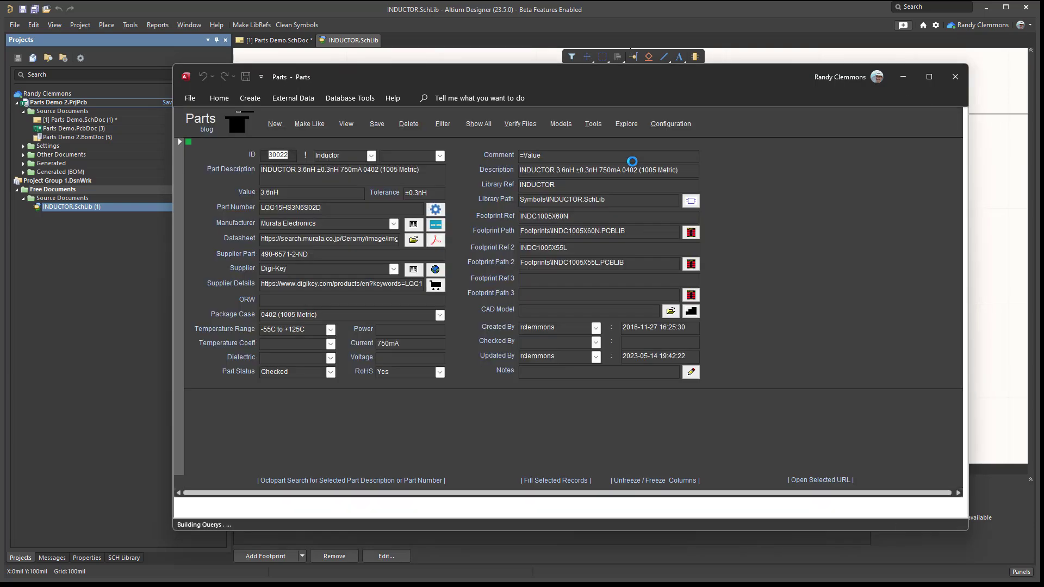
# - Clear the 3.6nH inductor's Description and save the record to refill it from the default
pyautogui.moveTo(677, 173); pyautogui.dragTo(468, 171)
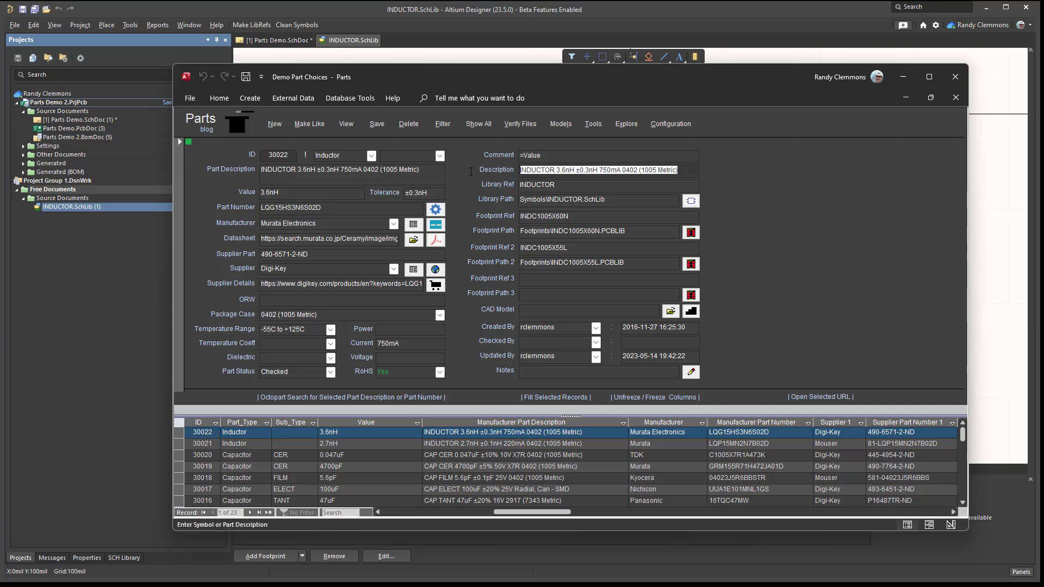
pyautogui.press('Delete')
pyautogui.click(376, 125)
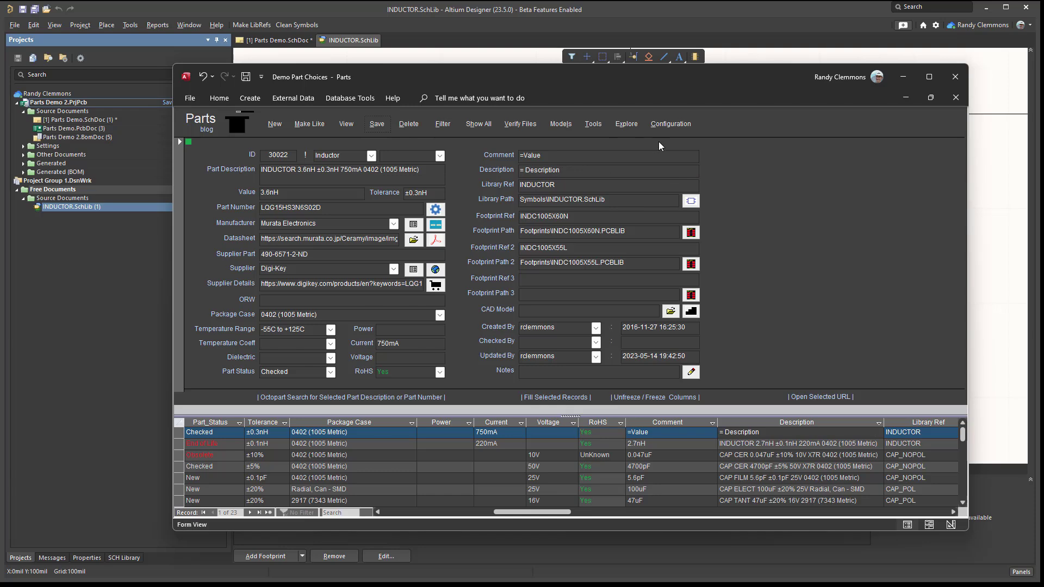
# - Remove the equals sign from the DefaultComment user-defined field so its value is Value
pyautogui.click(674, 130)
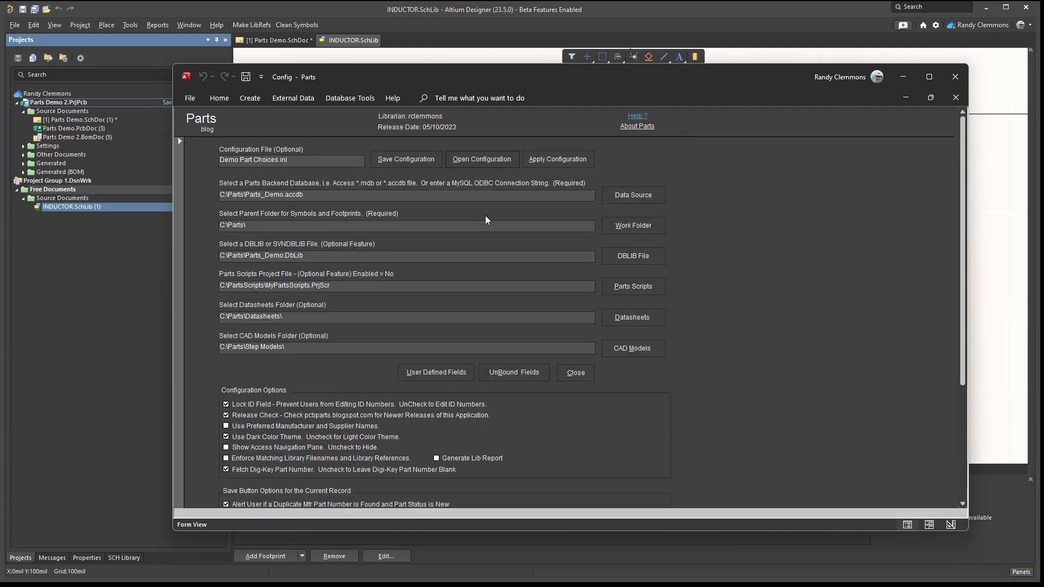
pyautogui.click(458, 372)
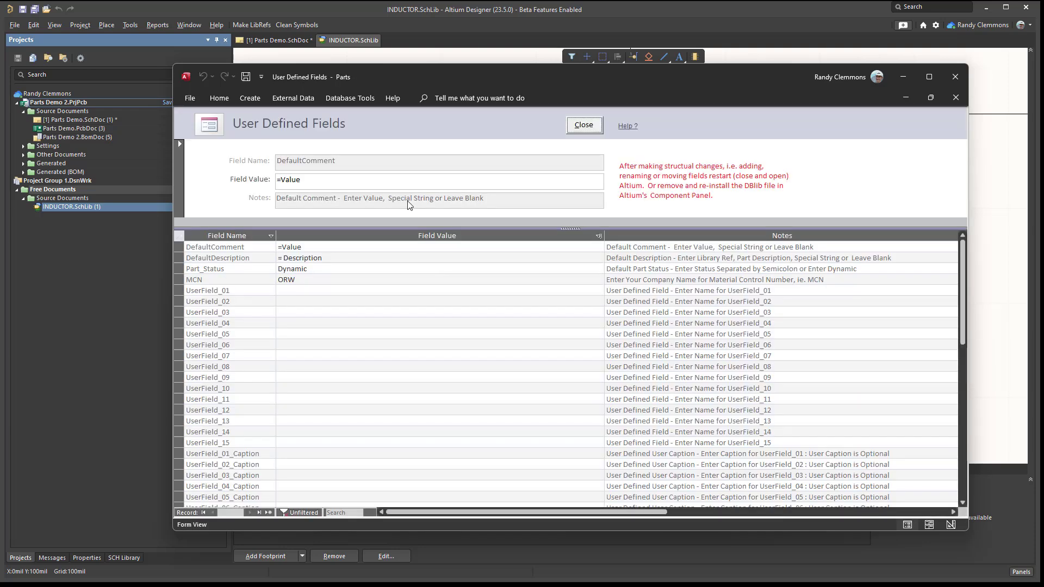
pyautogui.click(285, 179)
pyautogui.press('BackSpace')
pyautogui.press('BackSpace')
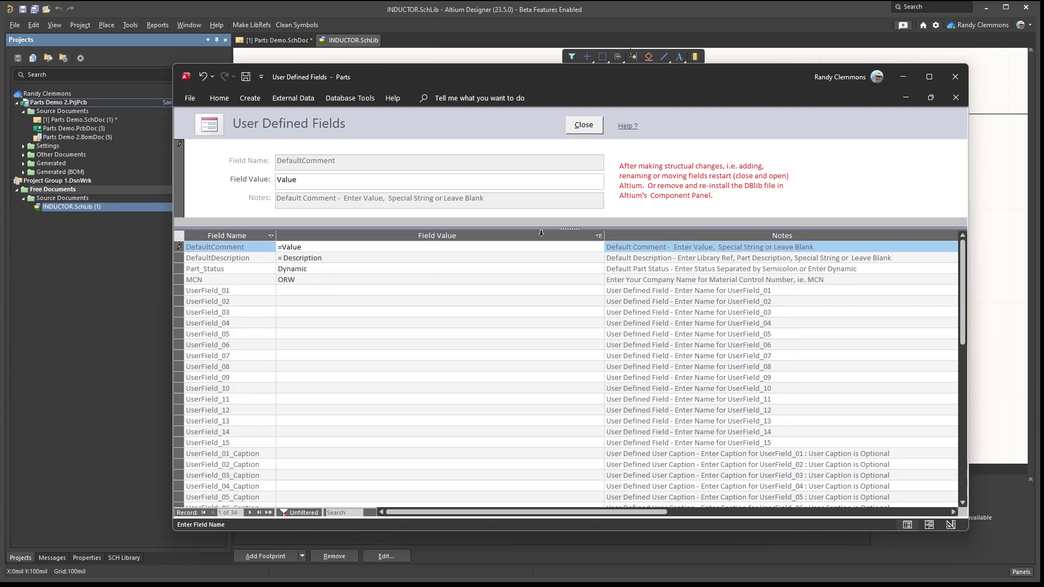
pyautogui.click(282, 248)
# - Remove the equals sign from the DefaultDescription user-defined field so its value is Description, and apply the configuration changes
pyautogui.click(283, 259)
pyautogui.press('BackSpace')
pyautogui.press('BackSpace')
pyautogui.click(387, 324)
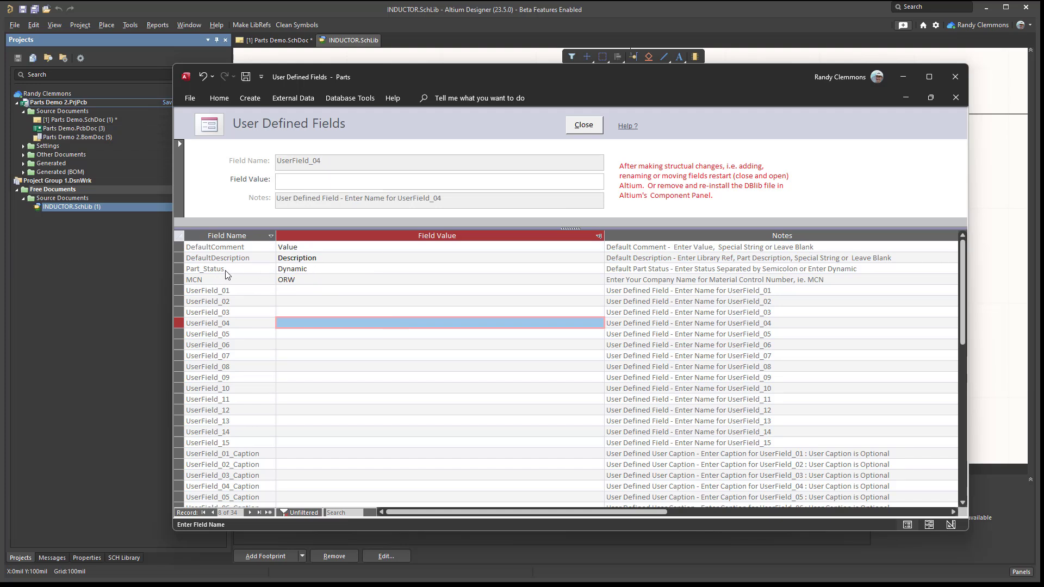
pyautogui.click(587, 127)
pyautogui.click(578, 373)
pyautogui.click(513, 359)
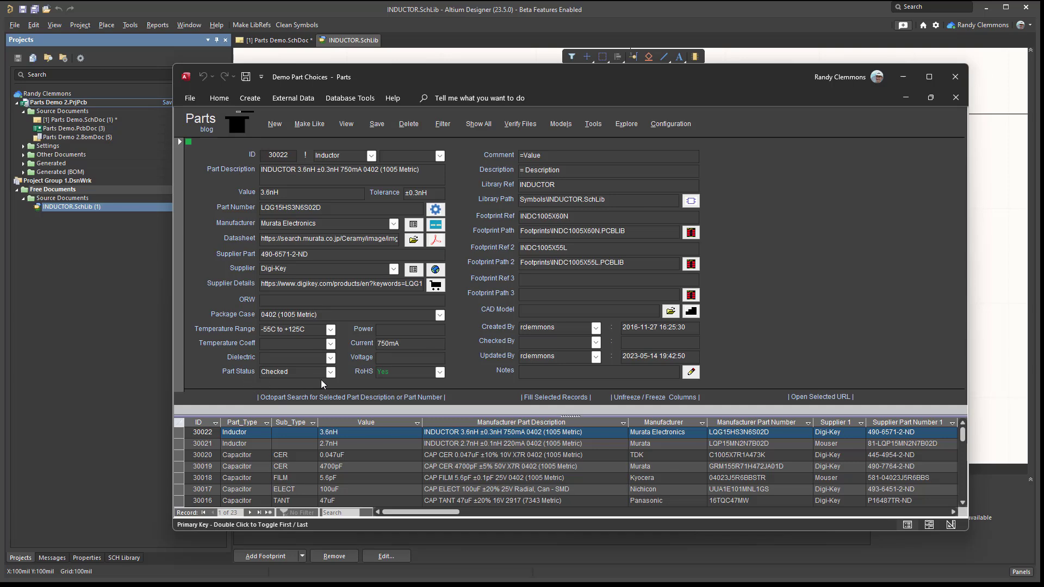
# - Create a new part record and look through its Part Status choices
pyautogui.click(274, 125)
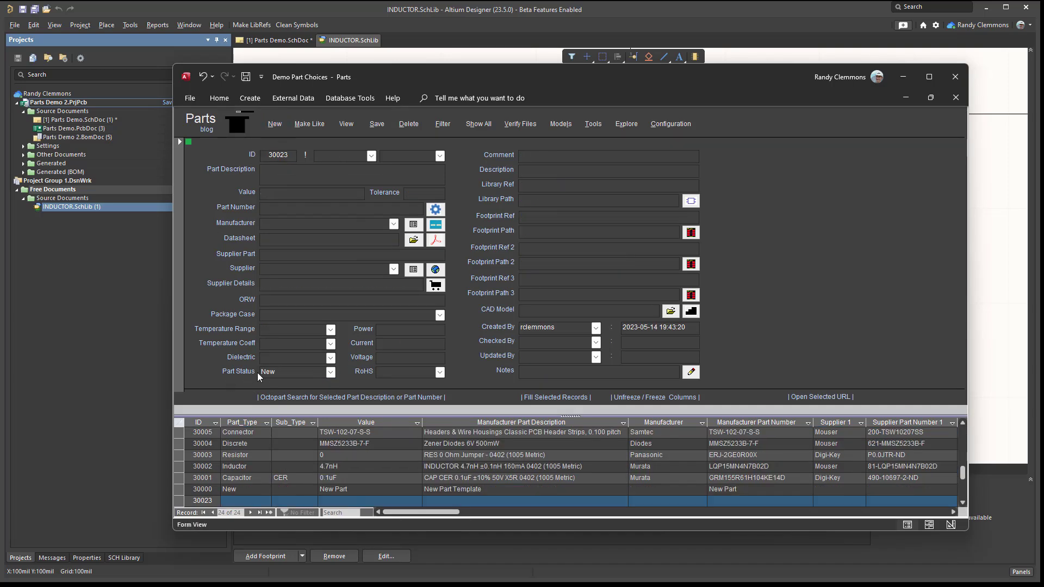
pyautogui.click(331, 373)
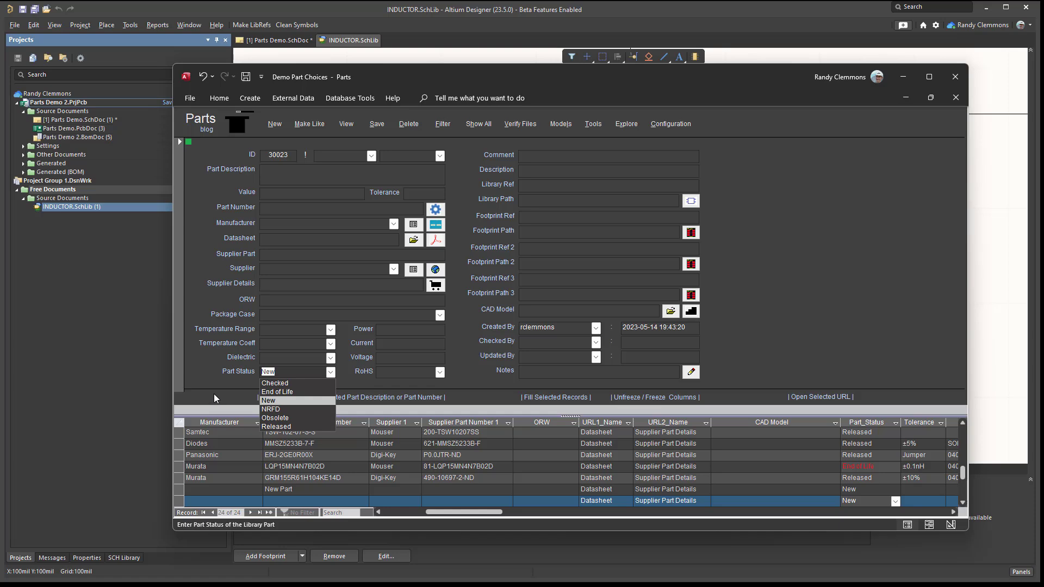
# - Review the Part_Status entry in the User Defined Fields list and reapply the configuration
pyautogui.click(671, 124)
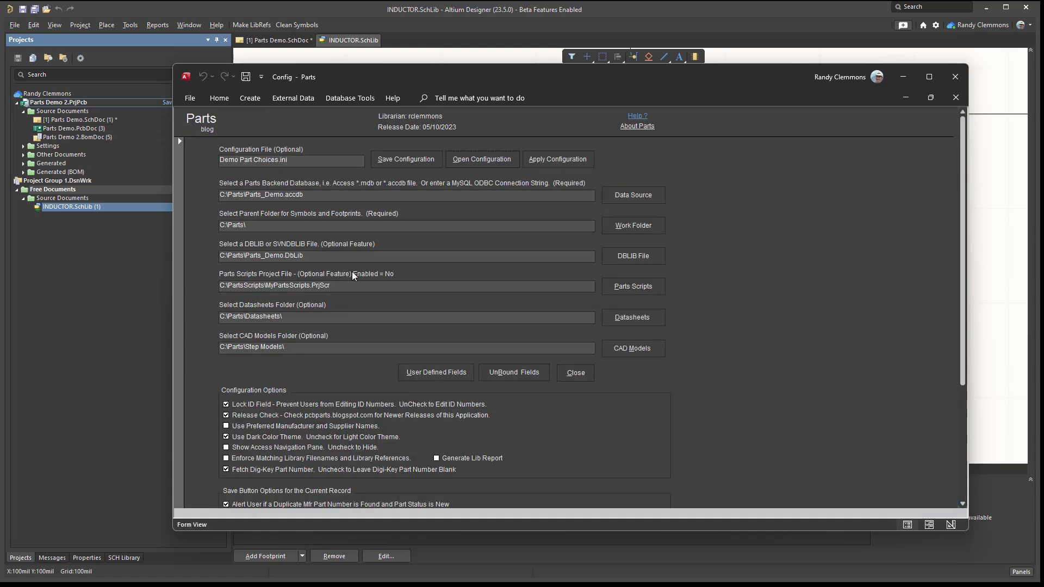
pyautogui.click(427, 374)
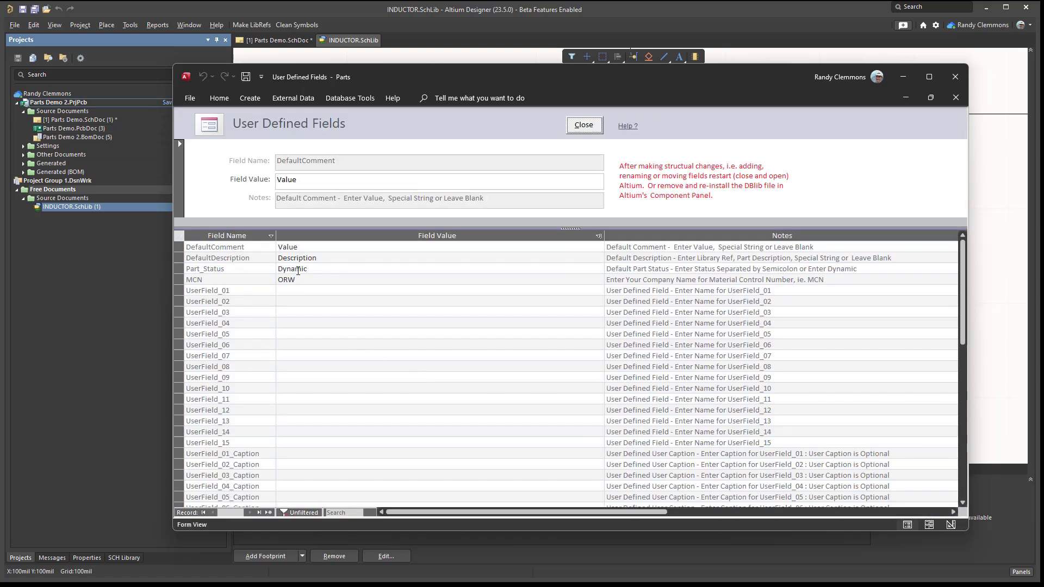
pyautogui.doubleClick(309, 269)
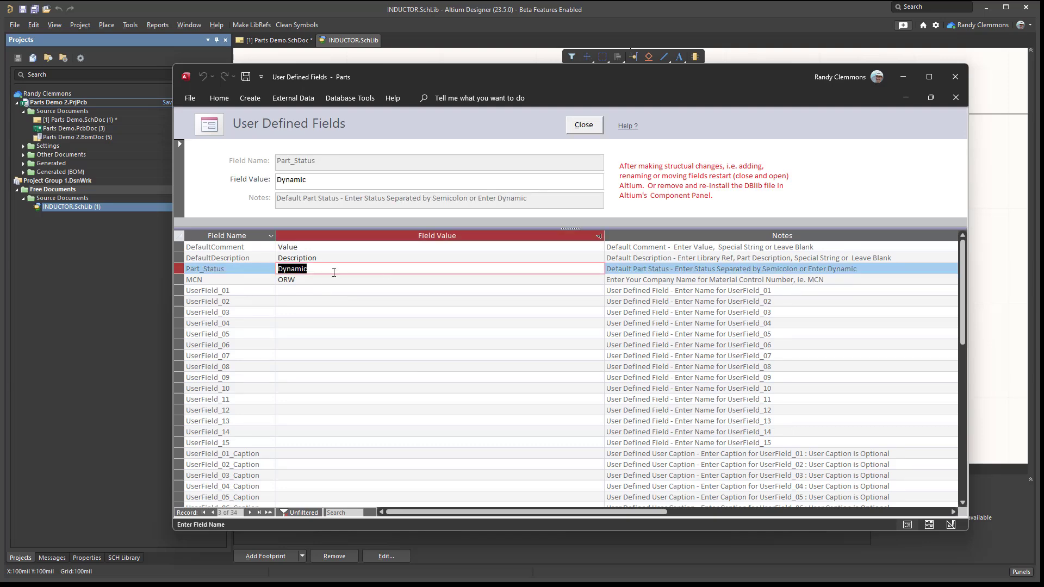
pyautogui.click(591, 129)
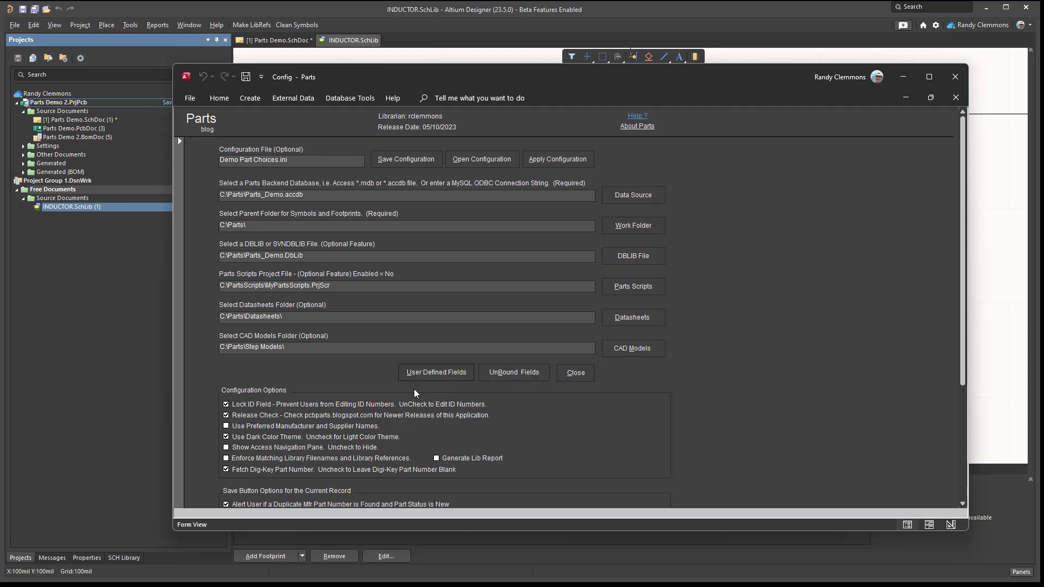
pyautogui.click(584, 375)
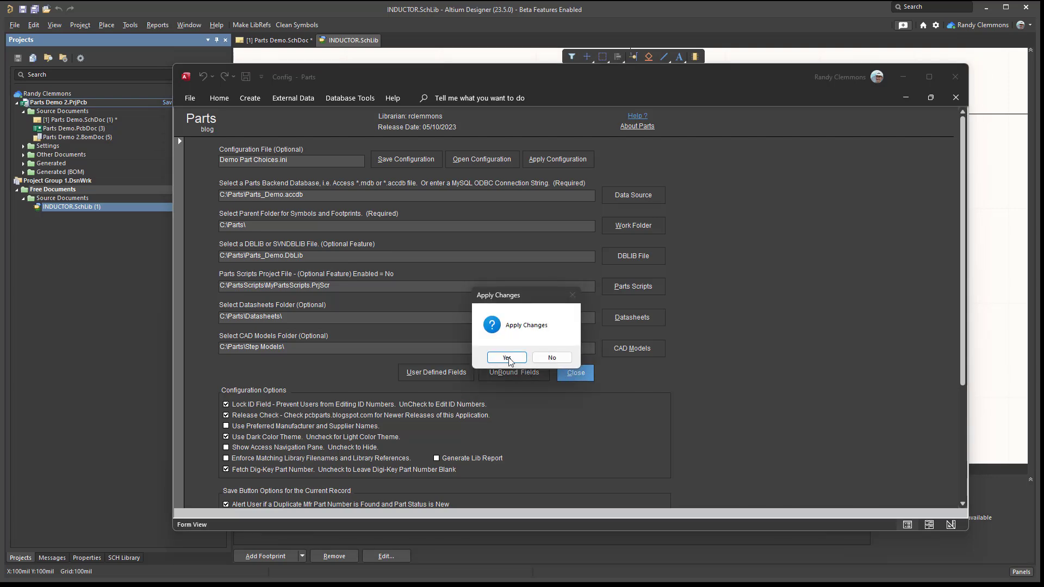
pyautogui.click(507, 358)
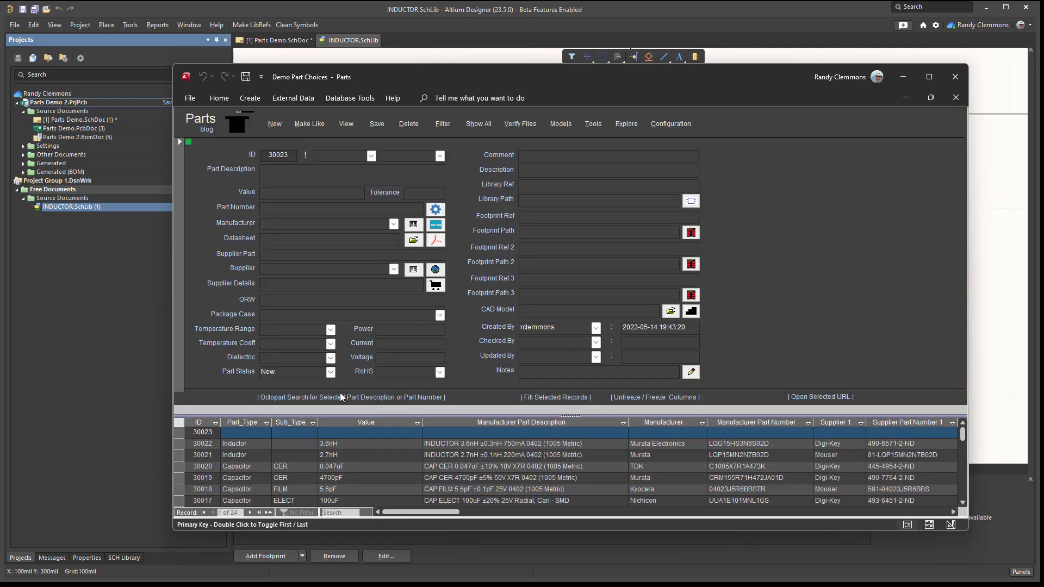
# - Set the new part's Part Status to TEST, save the record and check the status choices
pyautogui.click(311, 374)
pyautogui.write('TEST')
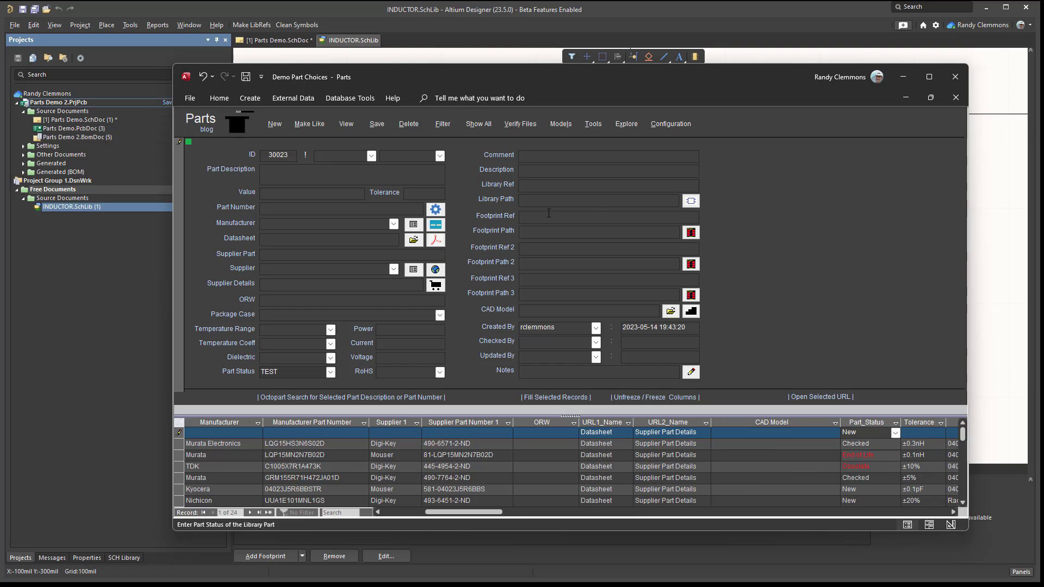
pyautogui.click(371, 127)
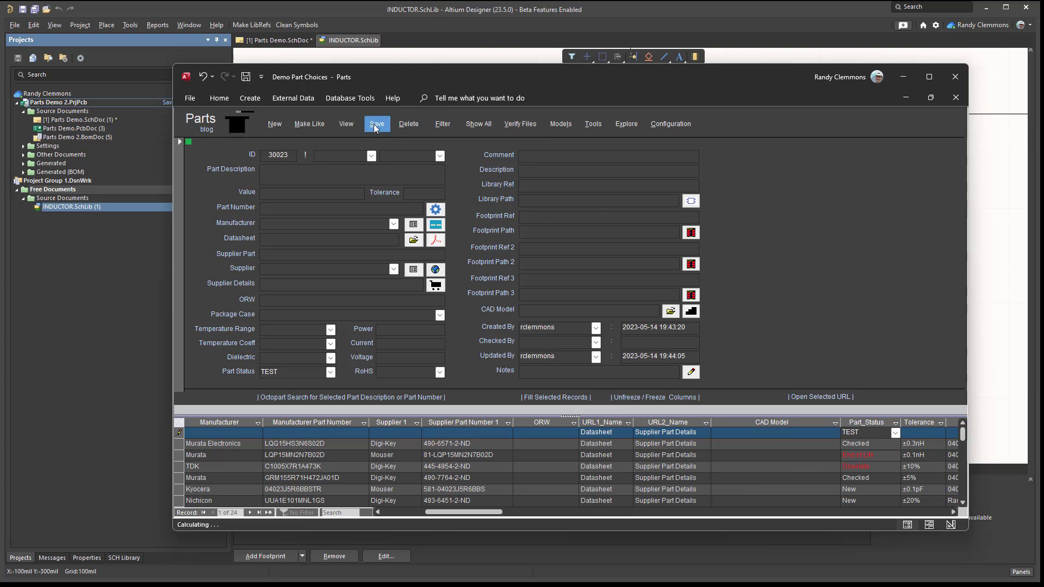
pyautogui.click(330, 372)
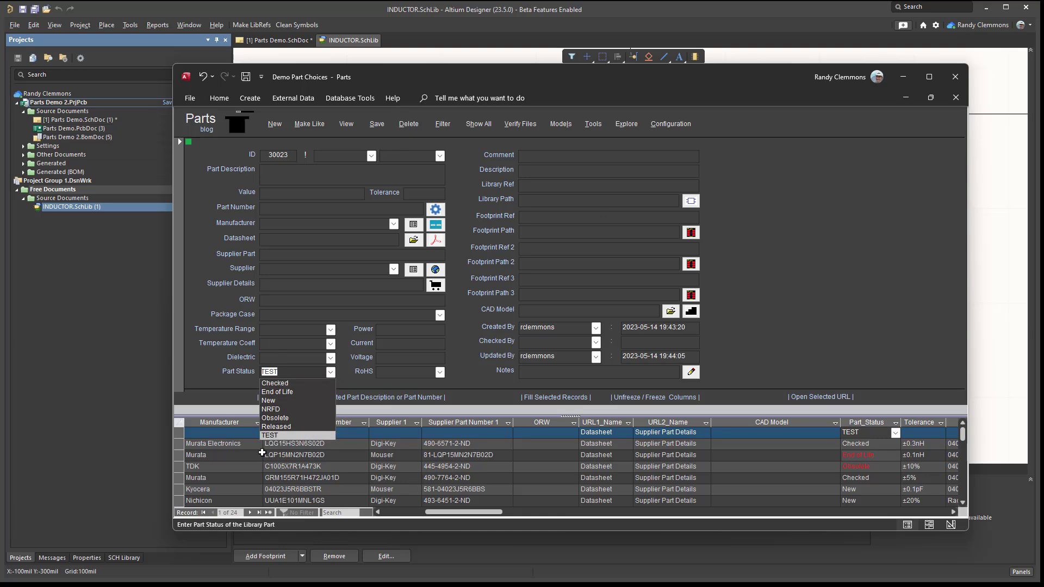
pyautogui.click(303, 239)
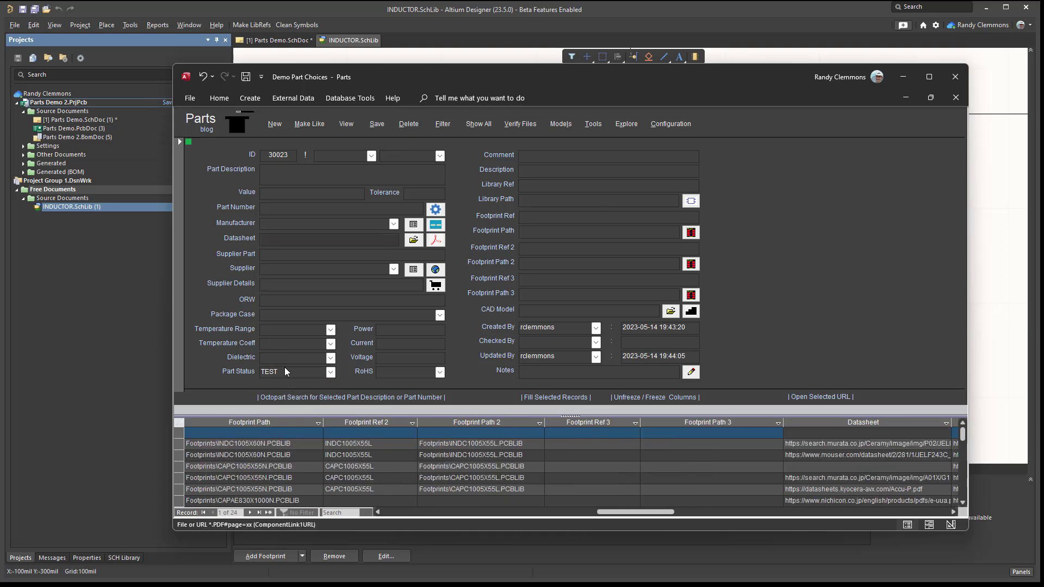
# - Clear the TEST status from the new part, save the record and recheck the Part Status choices
pyautogui.click(298, 373)
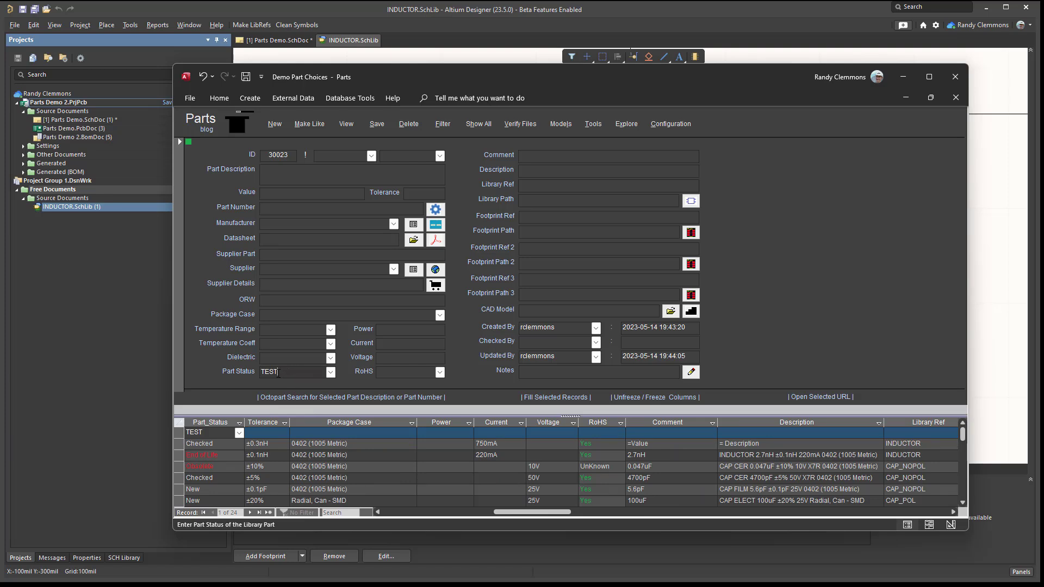
pyautogui.moveTo(324, 373); pyautogui.dragTo(248, 368)
pyautogui.press('Delete')
pyautogui.click(369, 127)
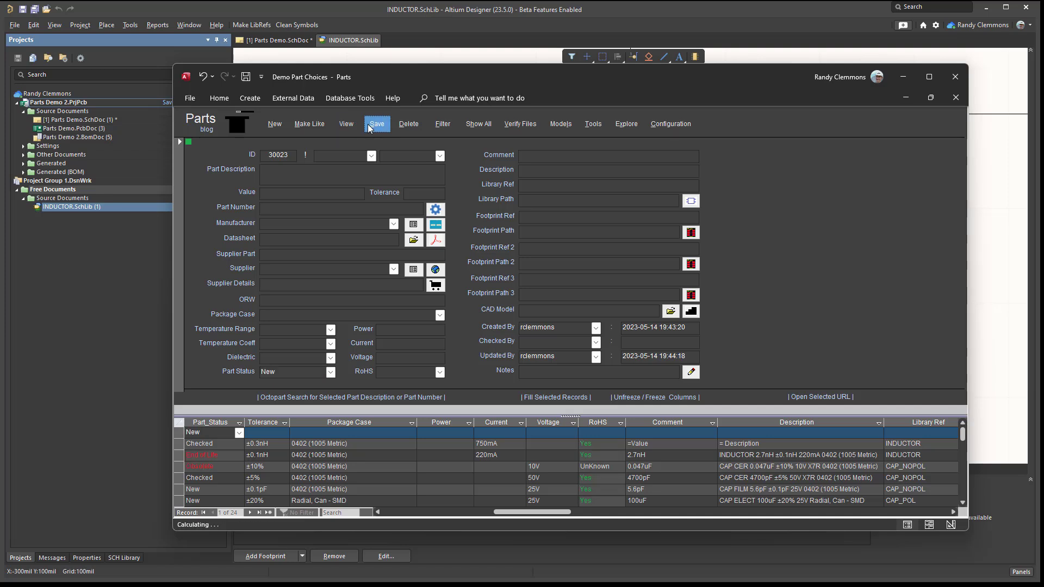
pyautogui.click(330, 372)
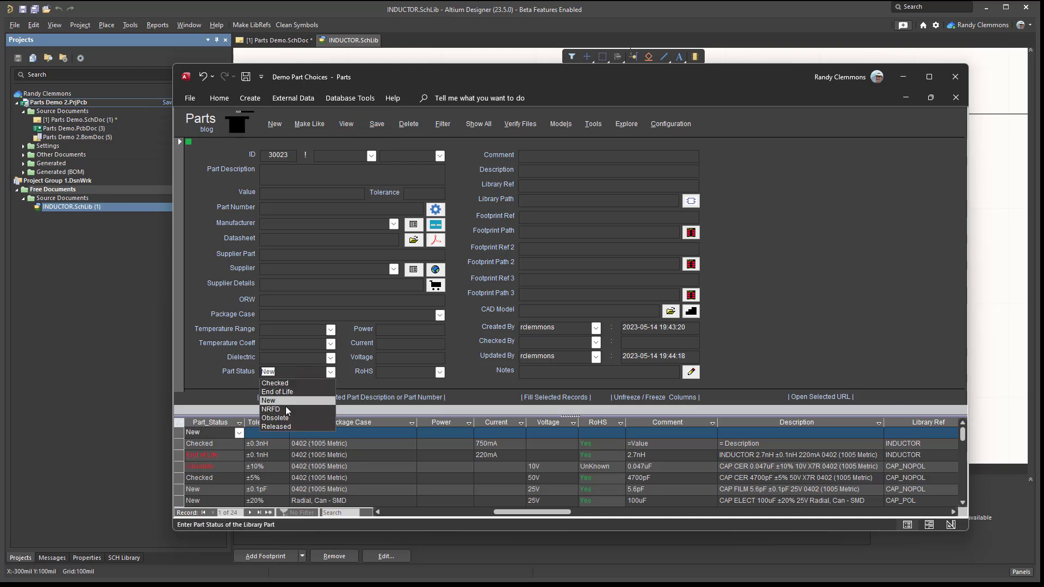
pyautogui.click(296, 314)
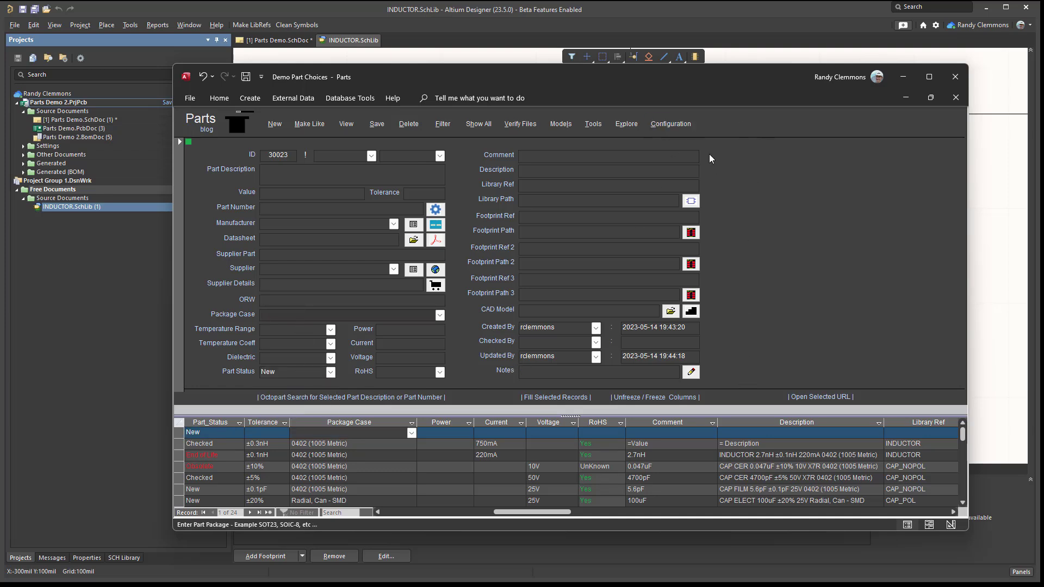
# - Enter "Test User Defined Field" as the value of UserField_01 in the User Defined Fields list and apply the configuration
pyautogui.click(672, 124)
pyautogui.click(412, 372)
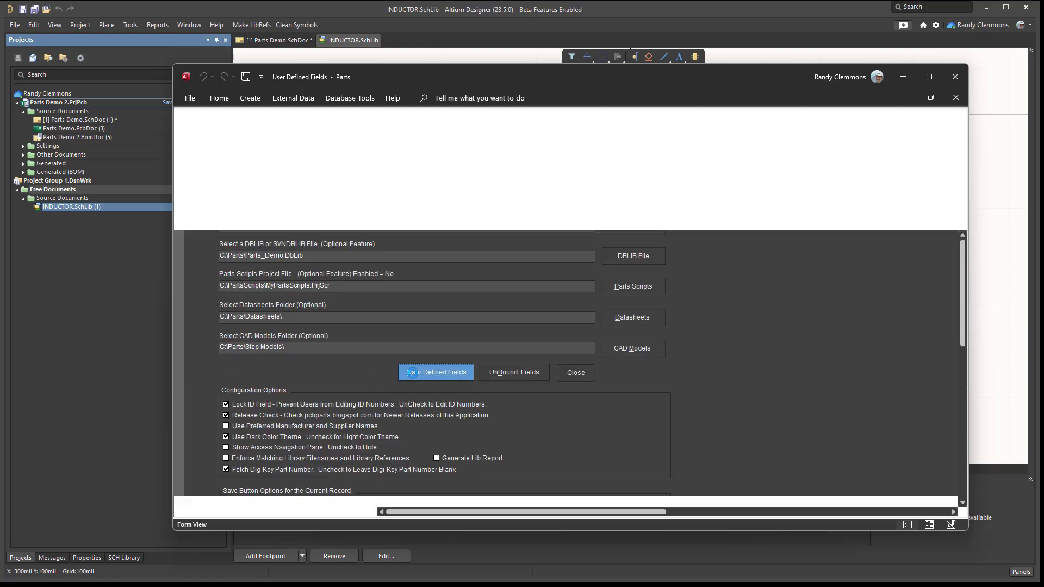
pyautogui.click(296, 292)
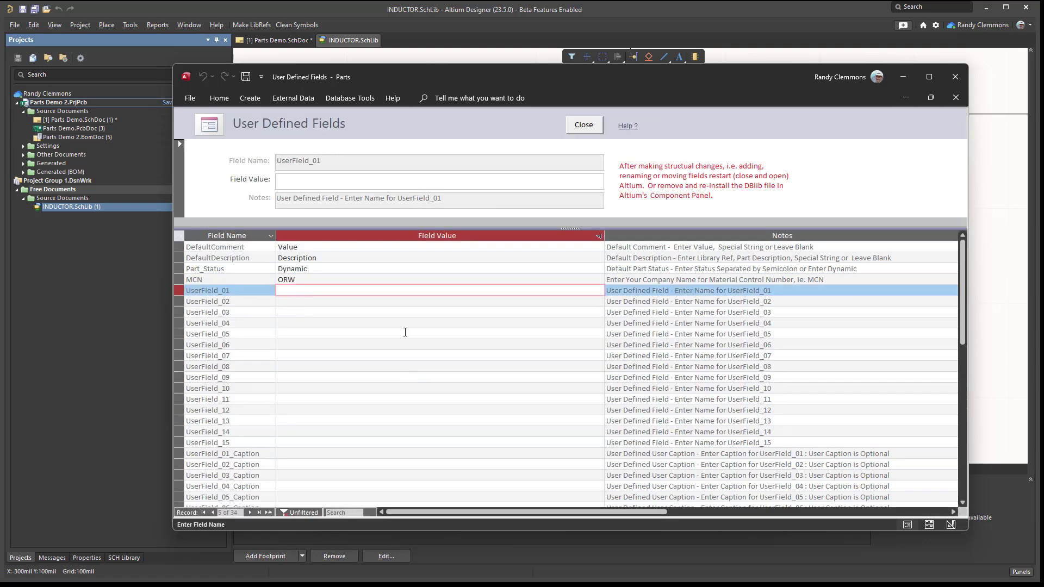
pyautogui.write('Test IUse')
pyautogui.press('BackSpace')
pyautogui.press('BackSpace')
pyautogui.press('BackSpace')
pyautogui.write('User Defined Filed')
pyautogui.press('BackSpace')
pyautogui.press('BackSpace')
pyautogui.press('BackSpace')
pyautogui.write('eld')
pyautogui.click(424, 400)
pyautogui.click(582, 126)
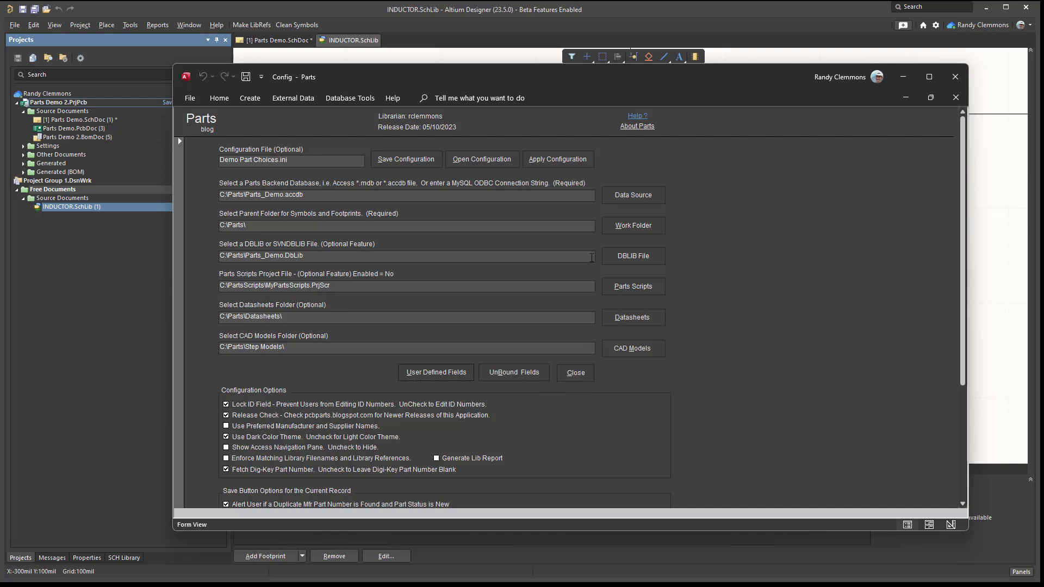
pyautogui.click(557, 158)
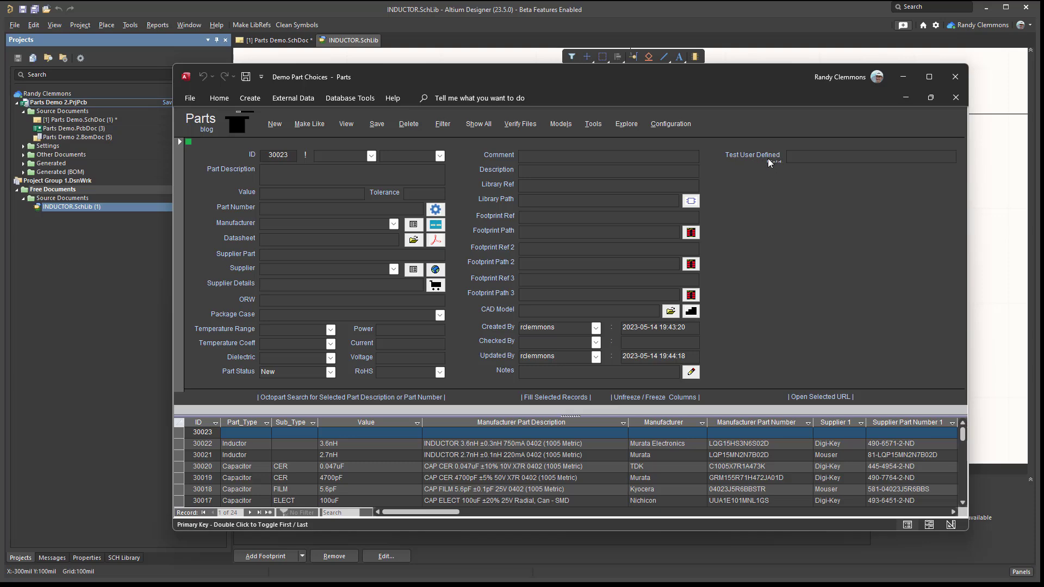
# - Set the UserField_01_Caption value to "User Defined Field" and apply the configuration changes
pyautogui.click(674, 124)
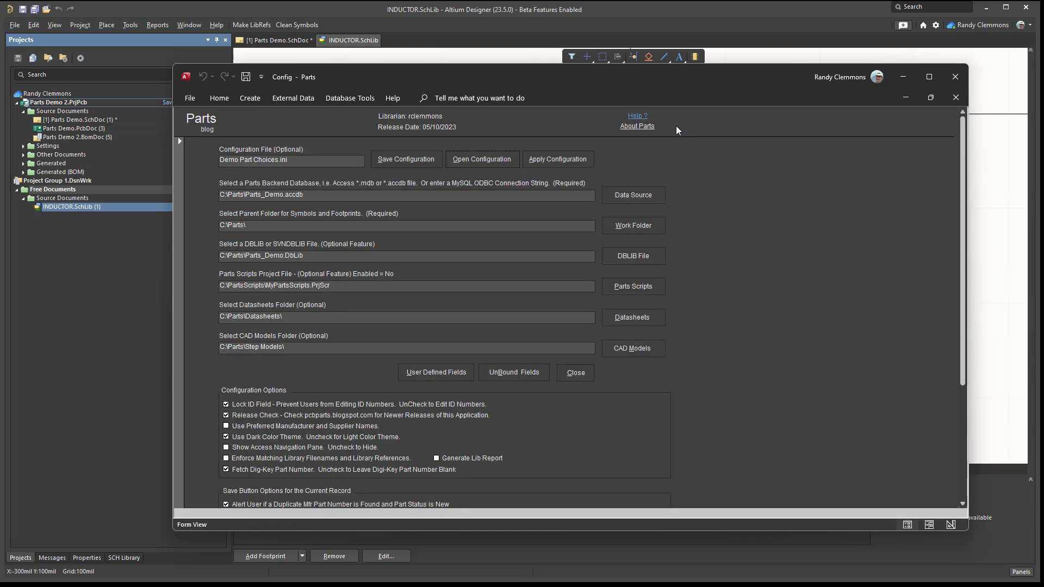
pyautogui.click(438, 372)
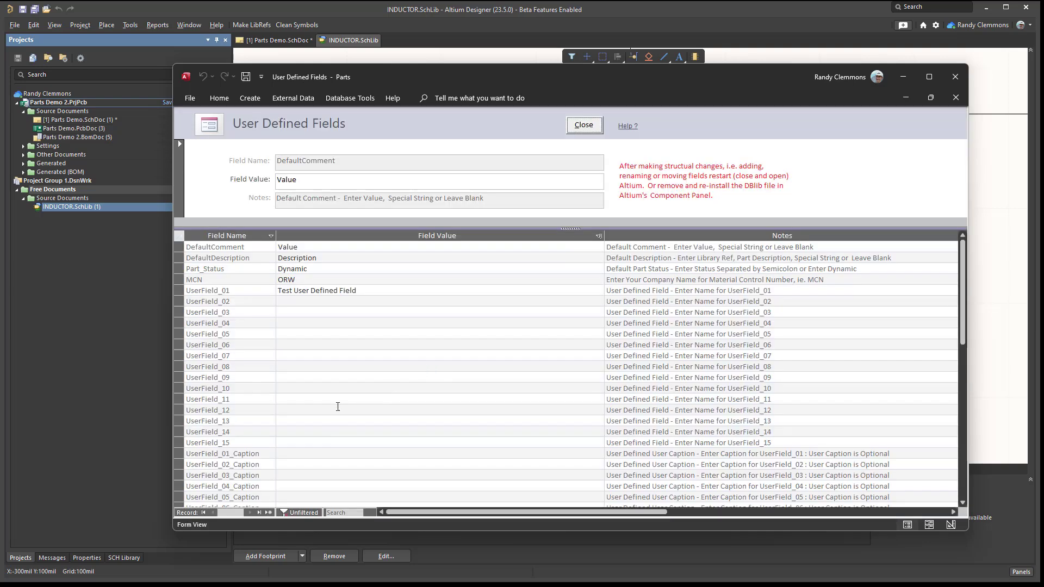
pyautogui.click(359, 291)
pyautogui.hotkey('ctrl', 'c')
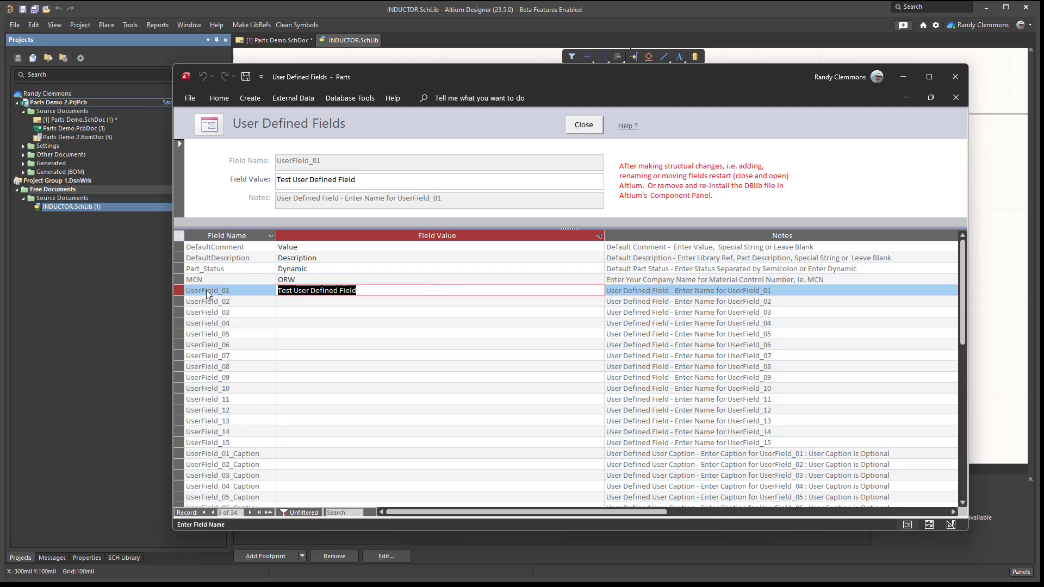
pyautogui.click(300, 455)
pyautogui.hotkey('ctrl', 'v')
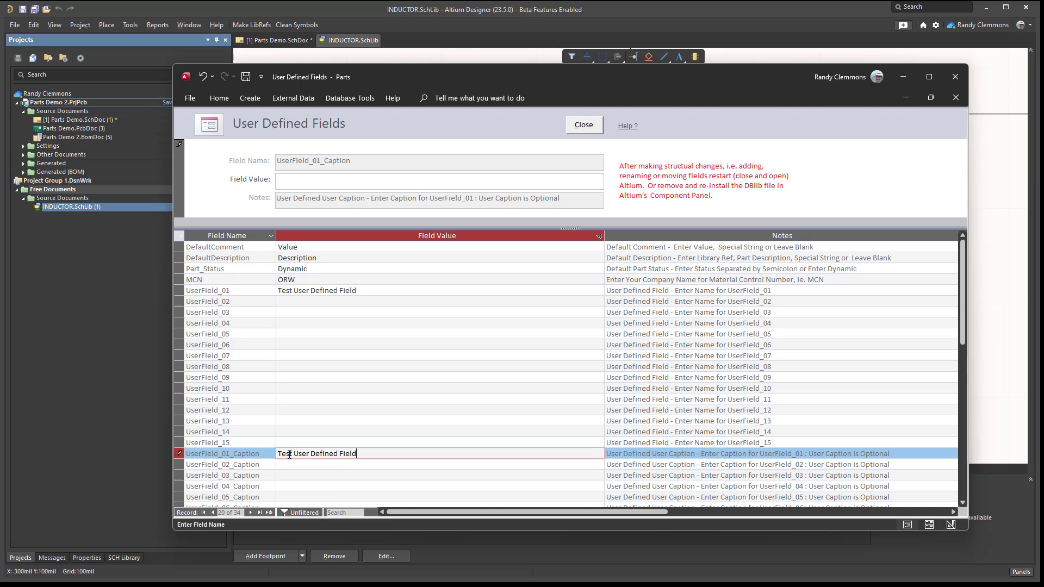
pyautogui.moveTo(295, 454); pyautogui.dragTo(243, 456)
pyautogui.press('Delete')
pyautogui.click(479, 377)
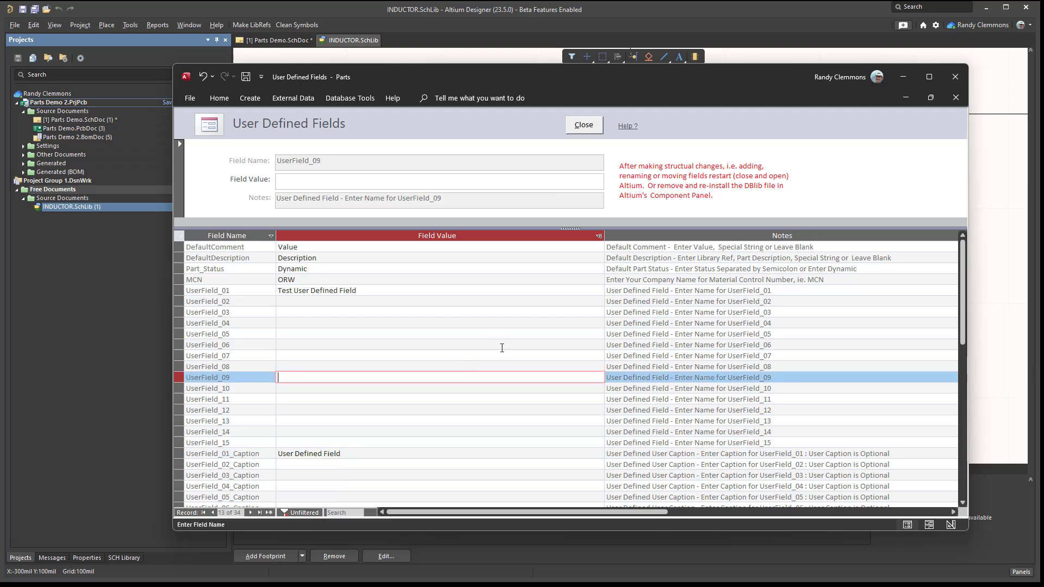
pyautogui.click(575, 128)
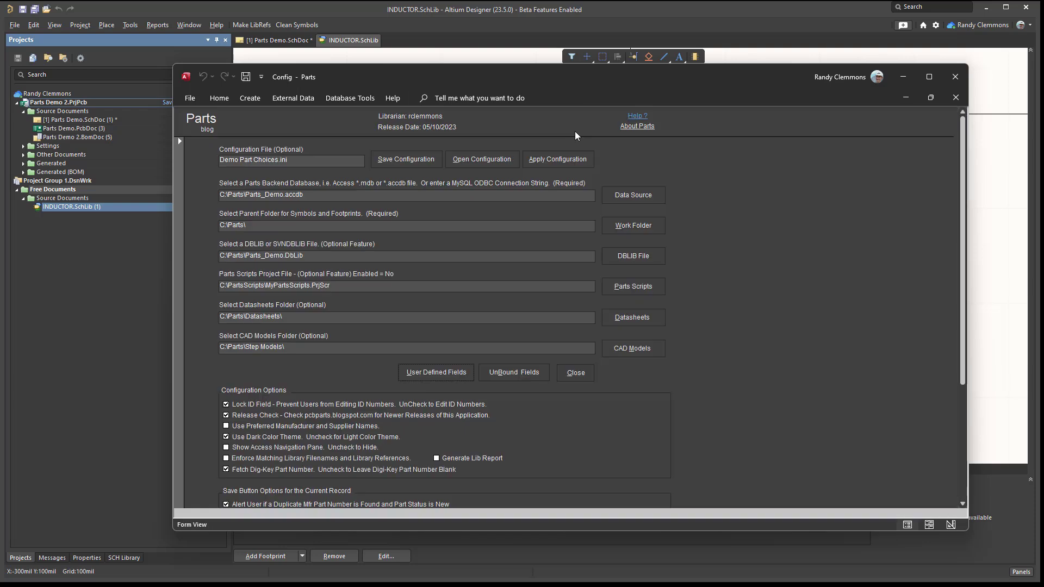
pyautogui.click(572, 375)
pyautogui.click(511, 356)
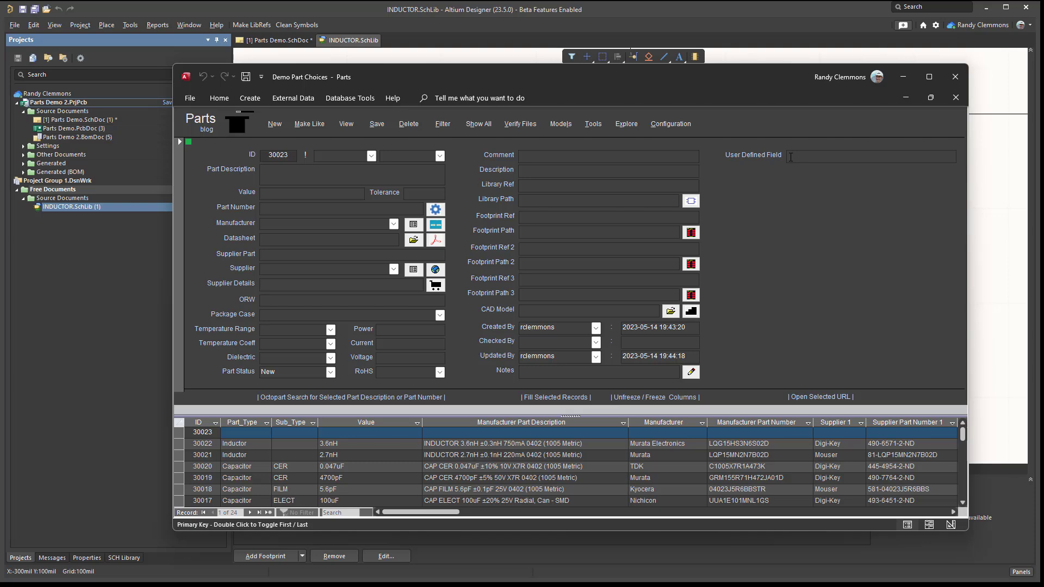
# - Examine how the form's User Defined Field, Value, Supplier Details and Footprint Ref entries line up with the grid columns, toggling the column freeze
pyautogui.click(805, 155)
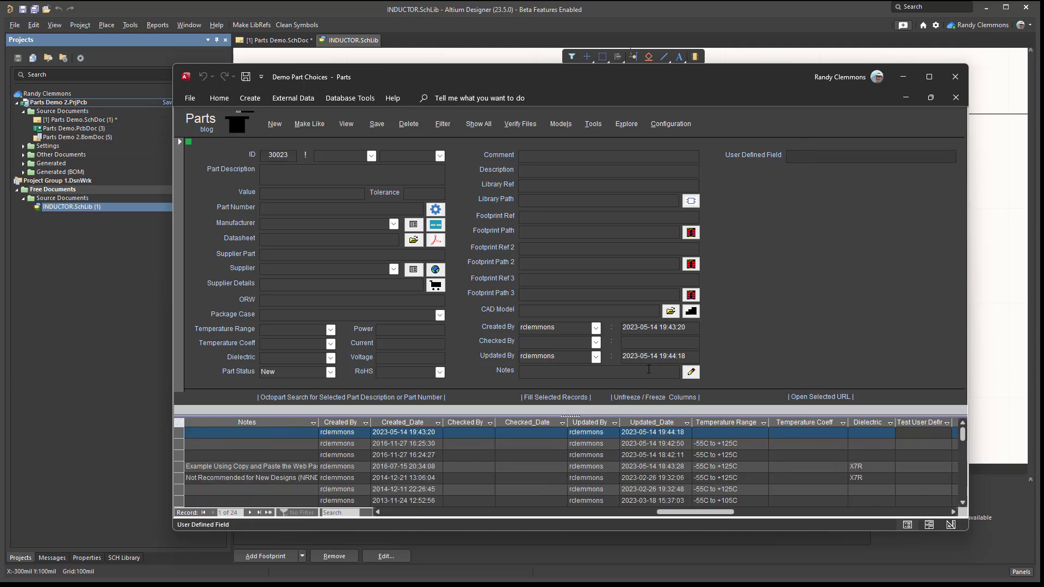
pyautogui.click(630, 397)
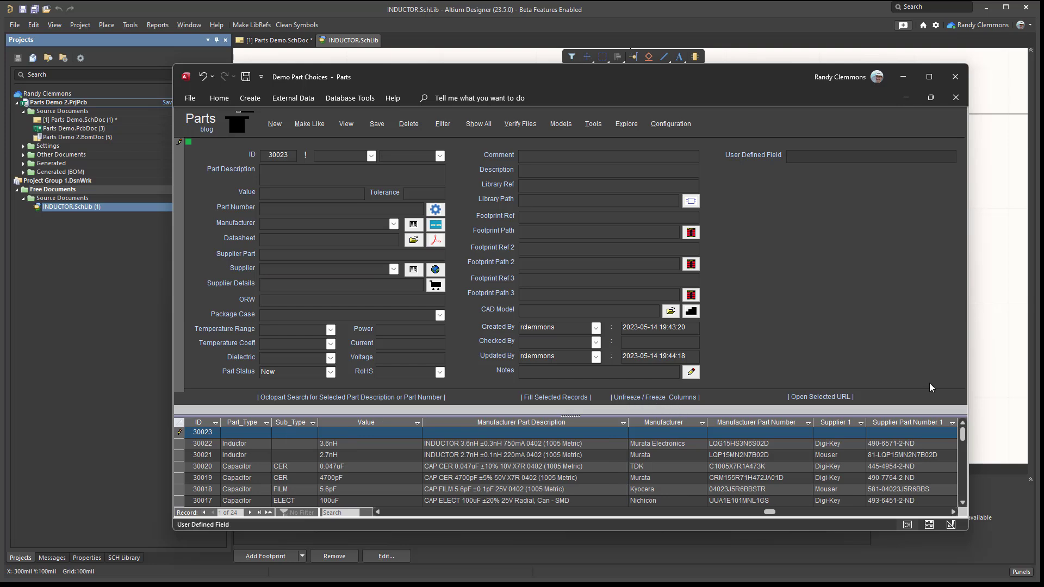
pyautogui.click(288, 193)
pyautogui.click(324, 283)
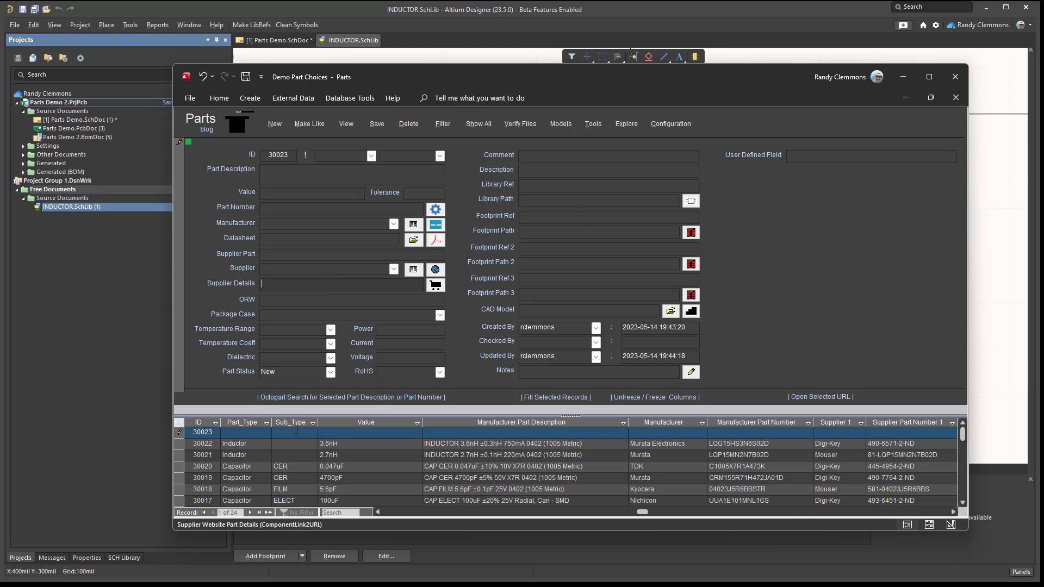
pyautogui.click(644, 398)
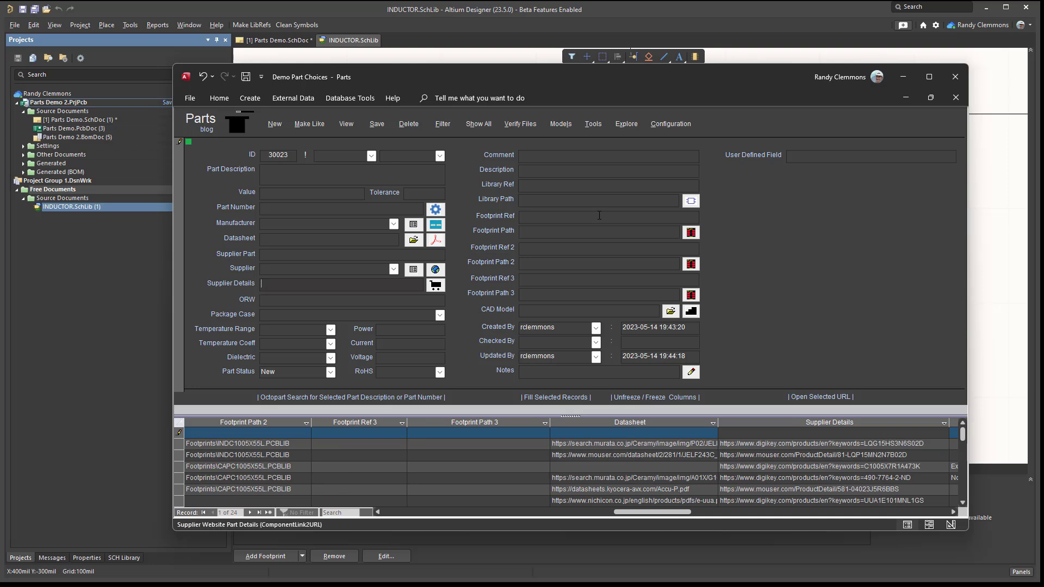
pyautogui.click(599, 216)
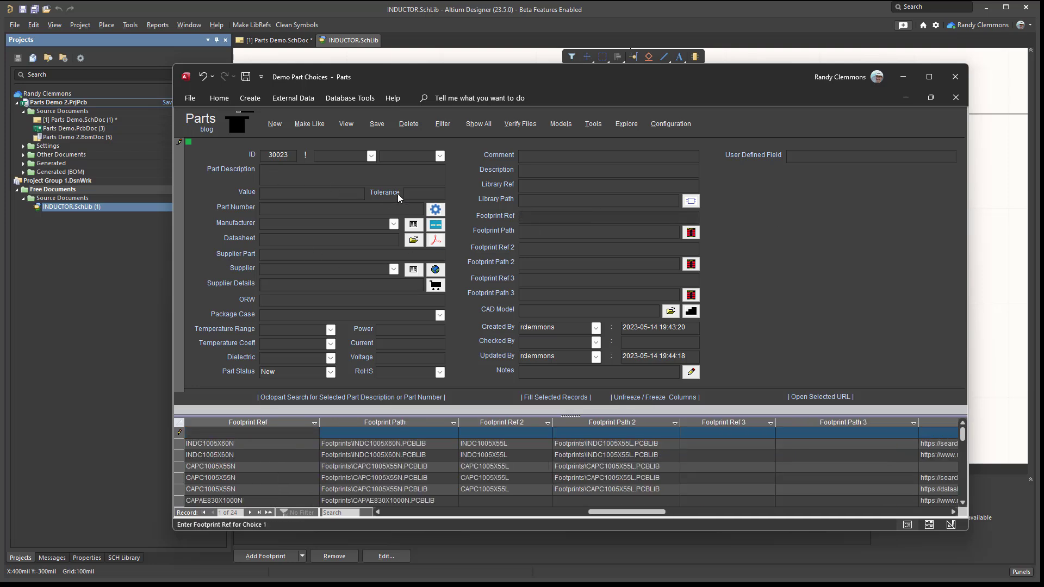
pyautogui.click(815, 156)
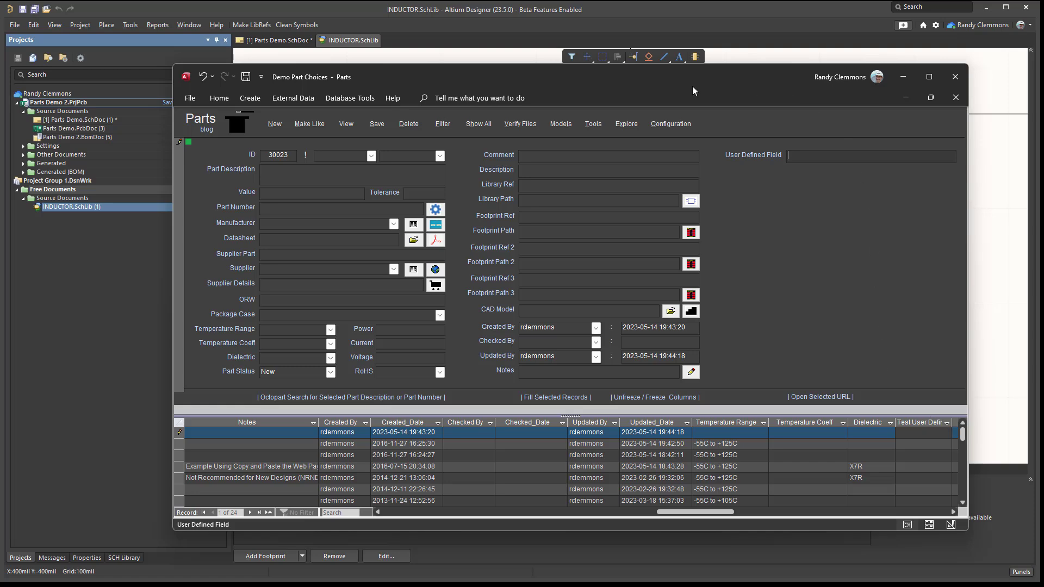
# - Clear the values of UserField_01 and UserField_01_Caption and apply the configuration changes
pyautogui.click(679, 126)
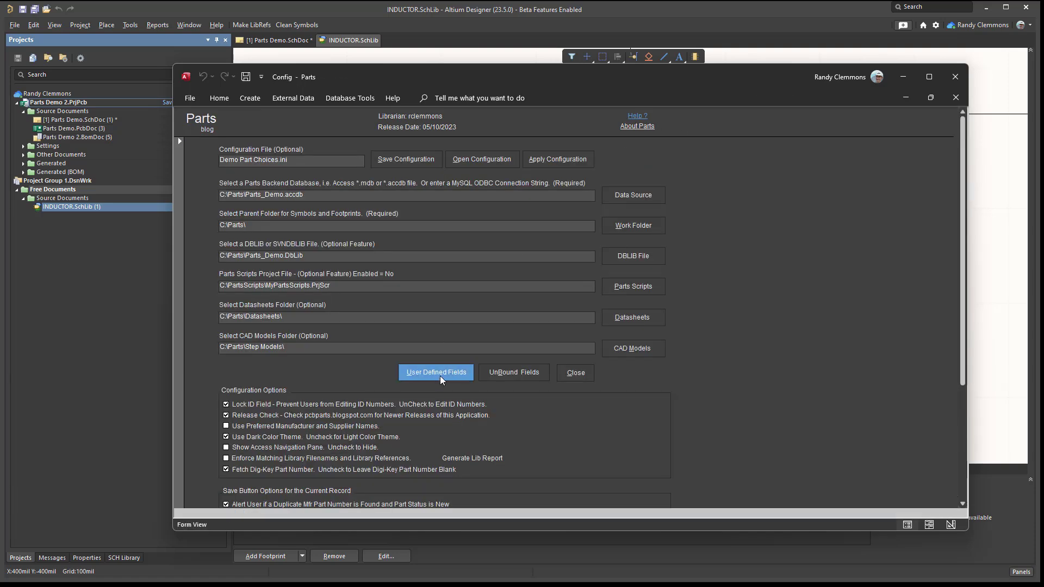
pyautogui.click(440, 376)
pyautogui.moveTo(369, 293); pyautogui.dragTo(240, 276)
pyautogui.scroll(-3, 414, 353)
pyautogui.moveTo(354, 357); pyautogui.dragTo(254, 347)
pyautogui.press('Delete')
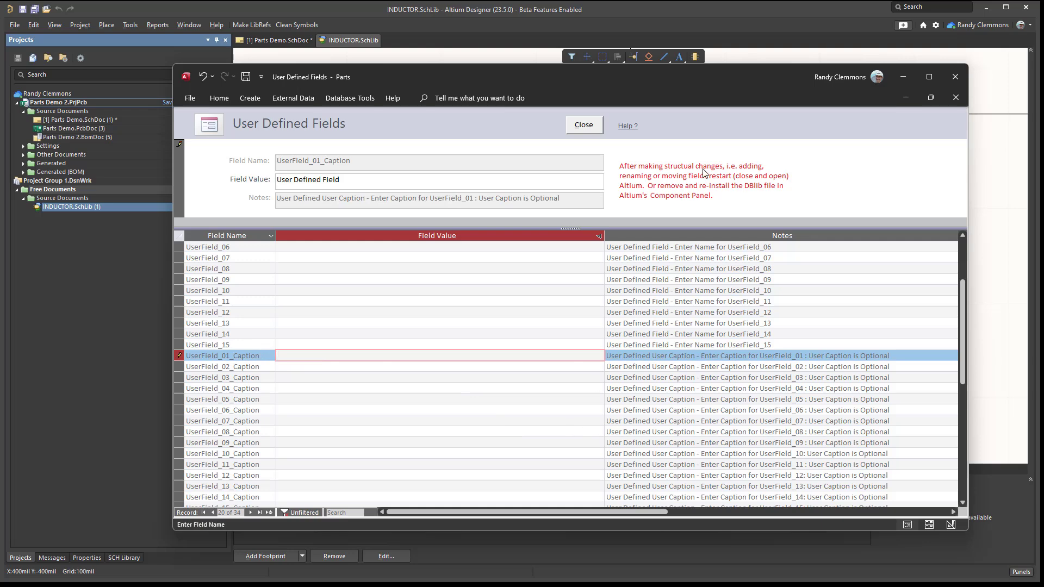
pyautogui.click(586, 130)
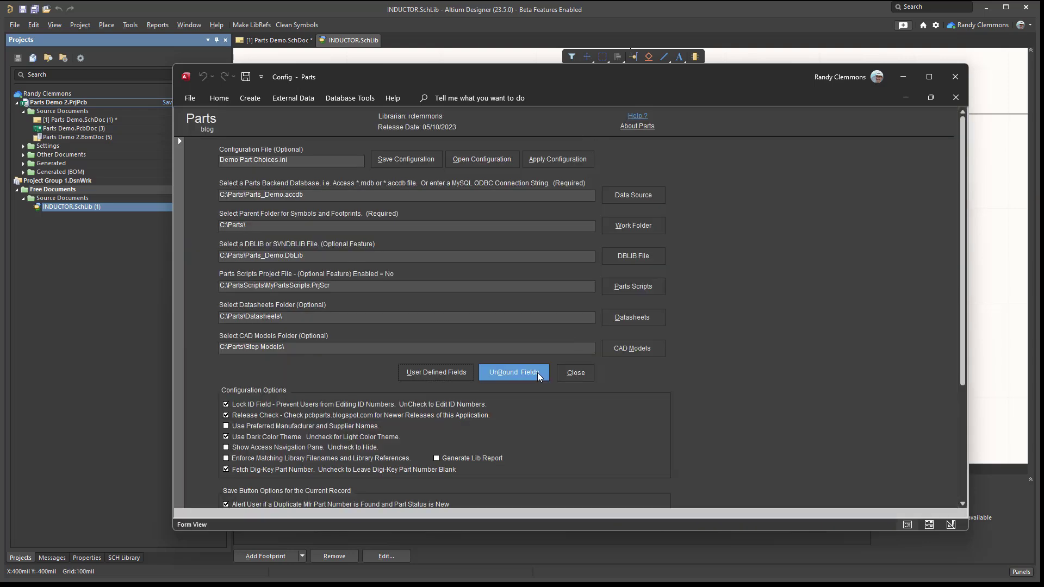
pyautogui.click(578, 375)
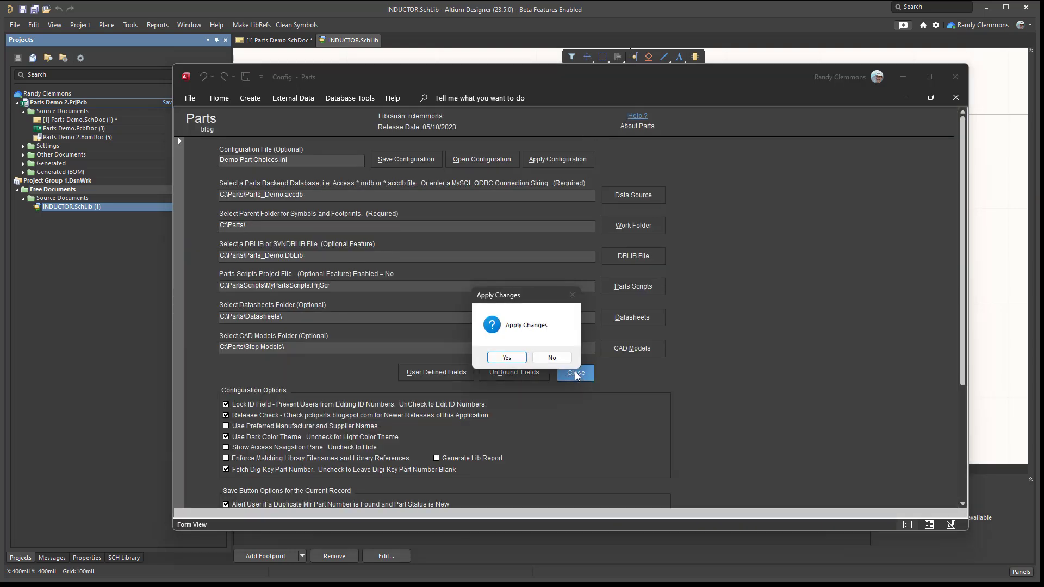
pyautogui.click(511, 360)
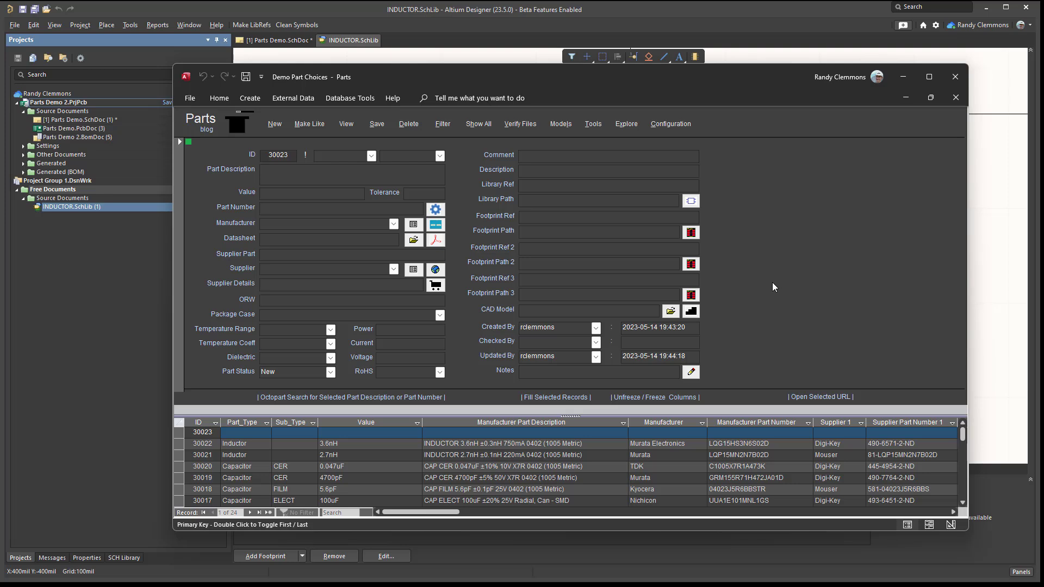
# - Delete the unbound "Test User Defined Field" from the parts table, closing the configuration without applying changes
pyautogui.click(664, 125)
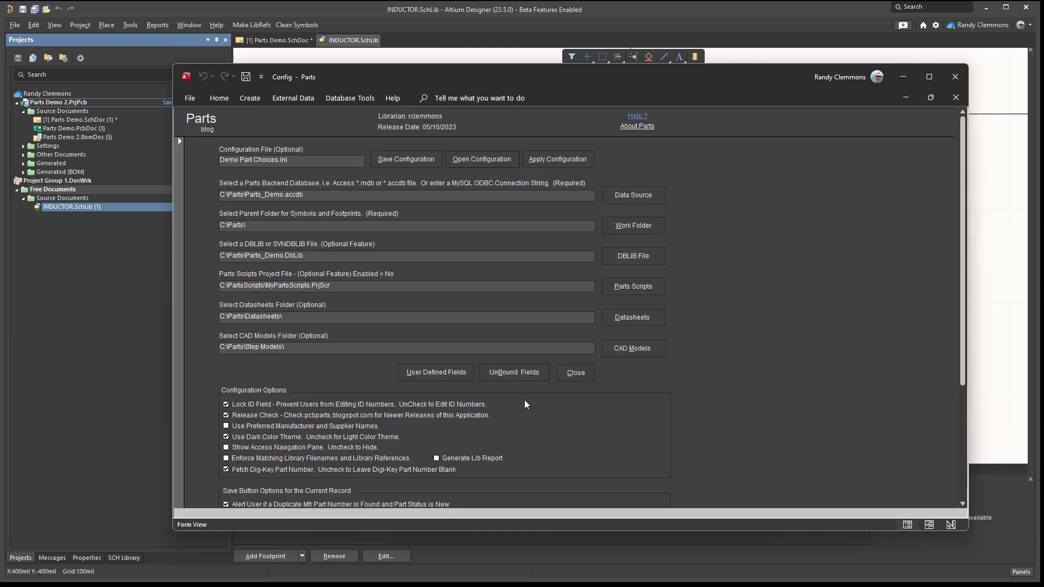
pyautogui.click(506, 377)
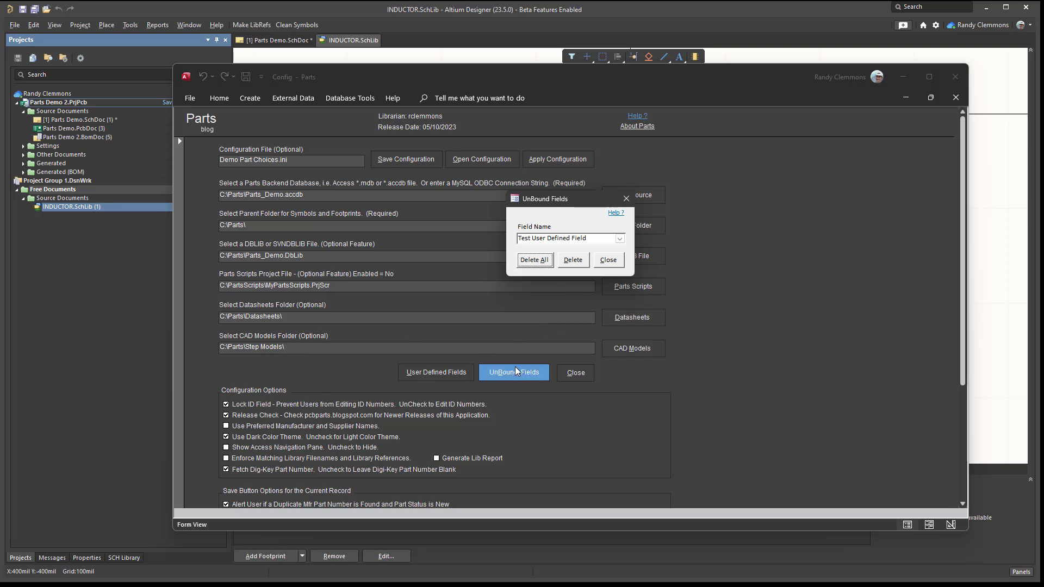
pyautogui.click(560, 373)
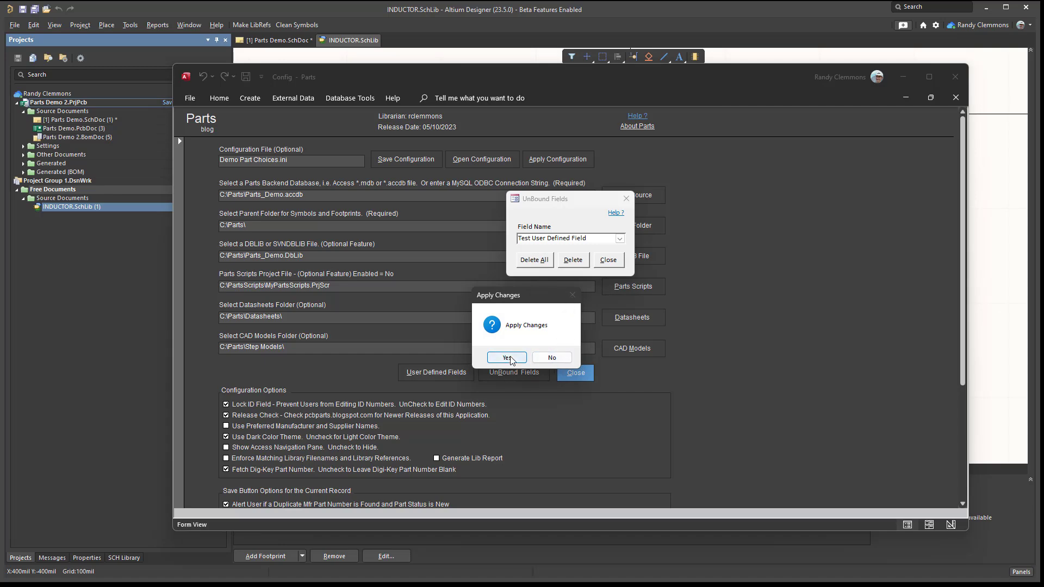
pyautogui.click(551, 359)
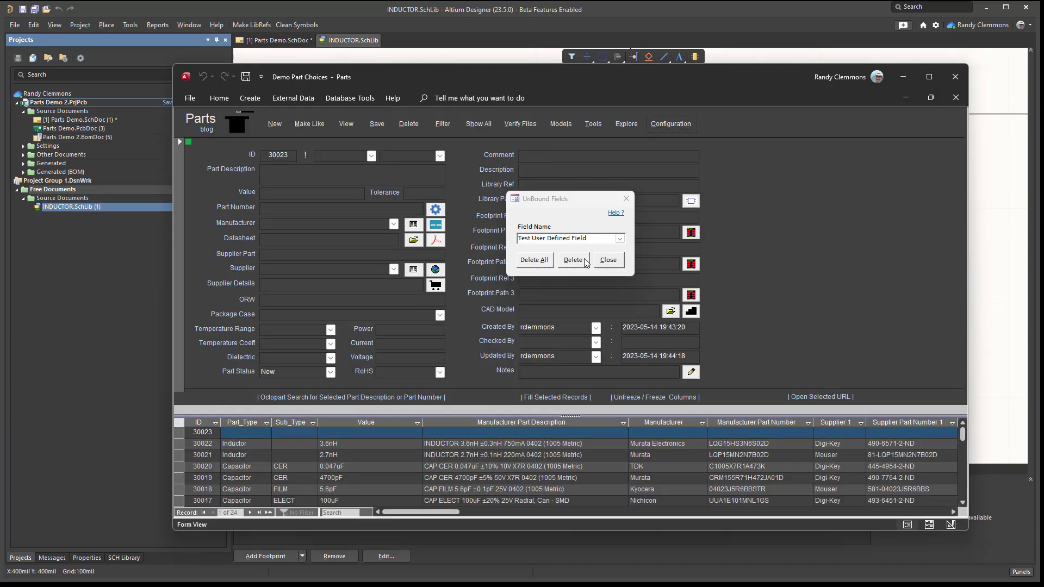
pyautogui.click(293, 213)
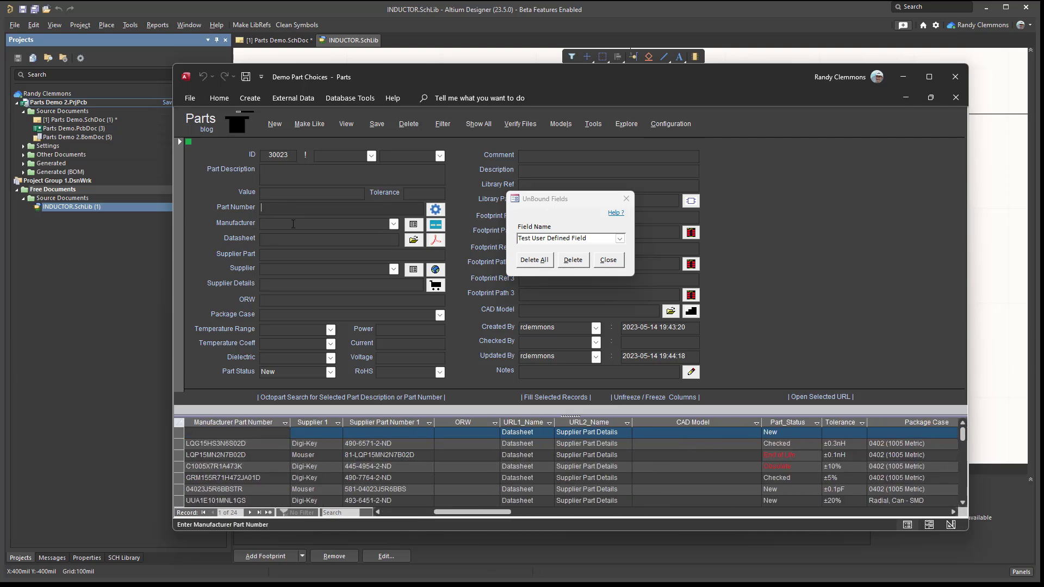
pyautogui.click(569, 270)
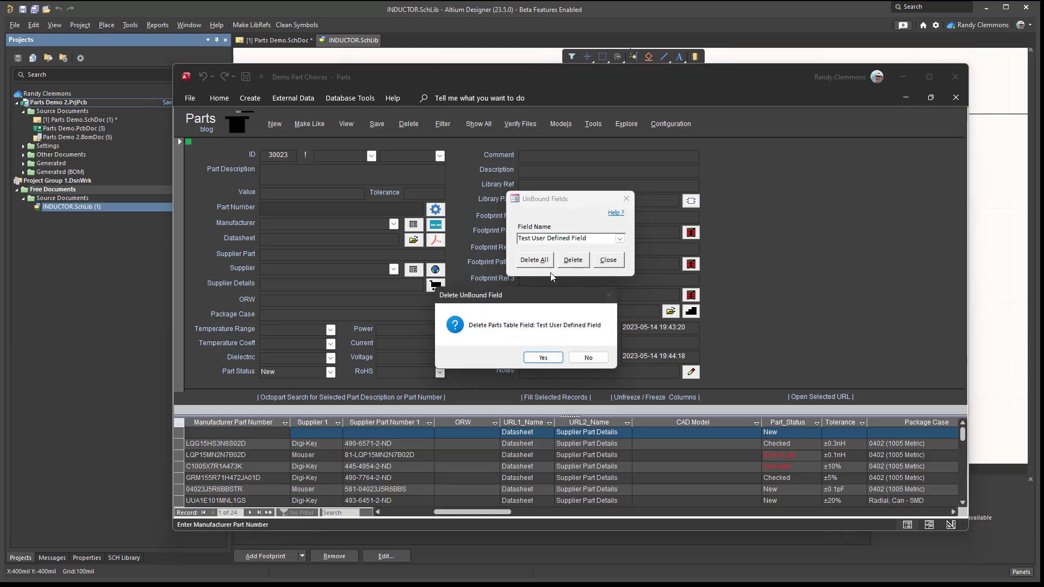
pyautogui.click(543, 357)
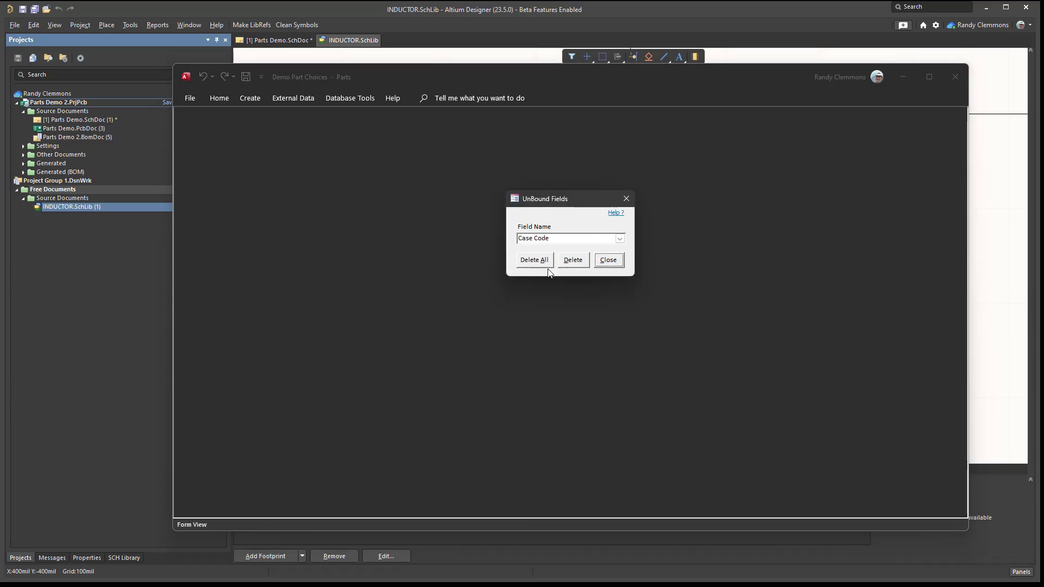
# - Look through the remaining unbound fields, delete them all and close the UnBound Fields dialog
pyautogui.click(619, 238)
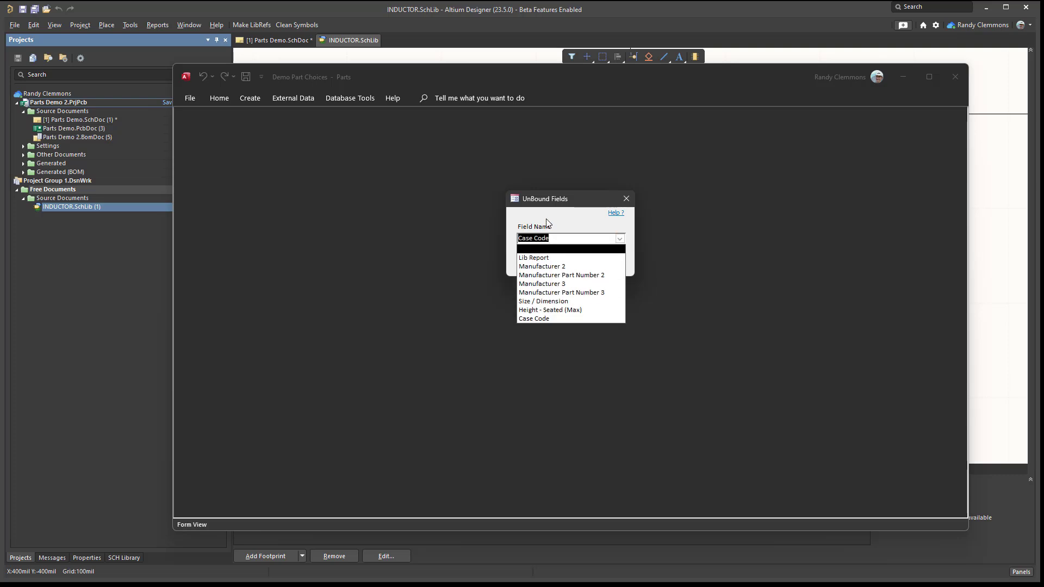
pyautogui.click(563, 219)
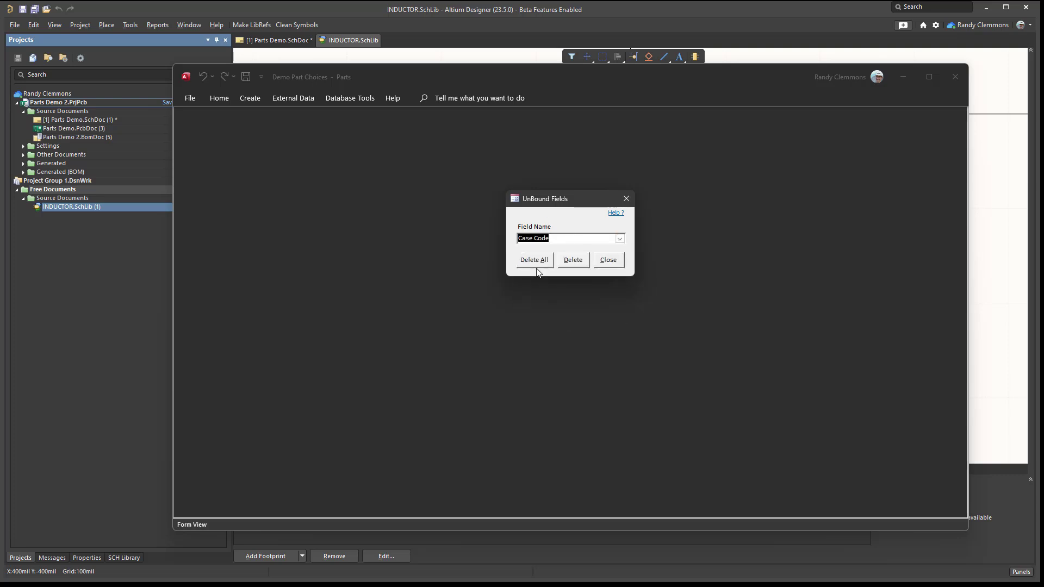
pyautogui.click(535, 261)
pyautogui.click(513, 358)
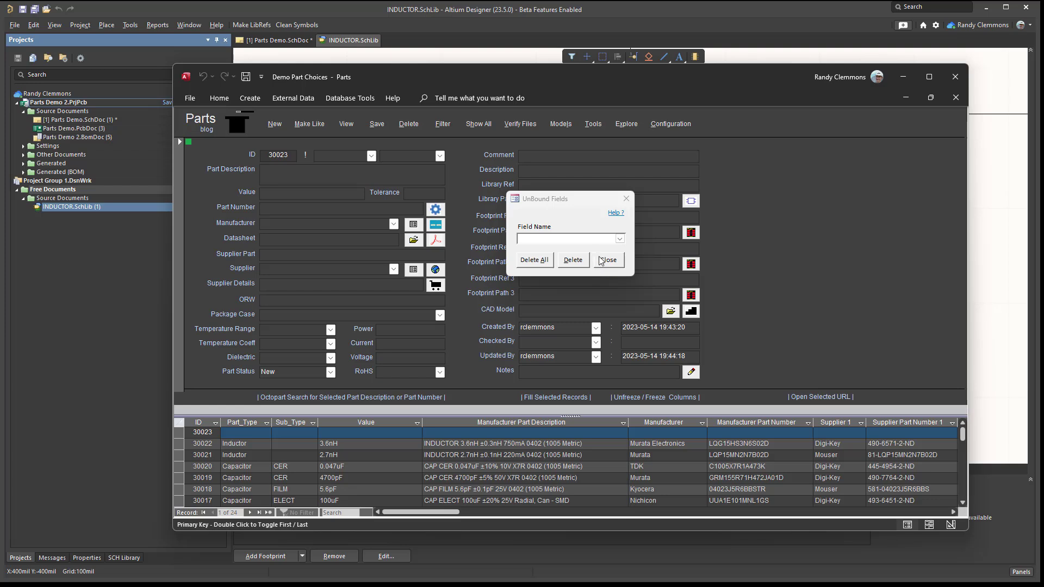
pyautogui.click(604, 261)
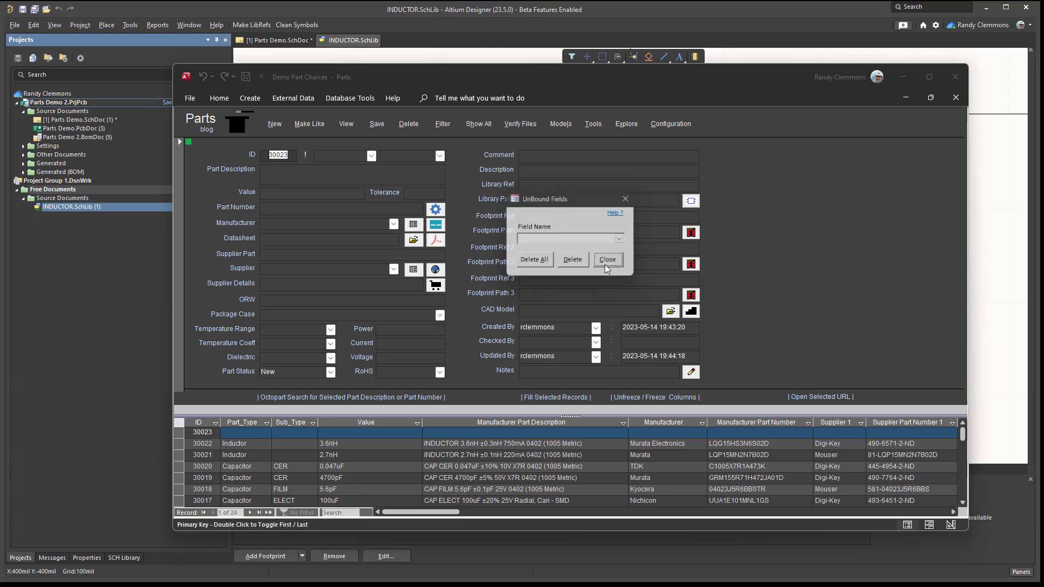
# - Examine the Excel, MySQL, library import, backup, clone and clean options in the Tools dialog
pyautogui.click(592, 124)
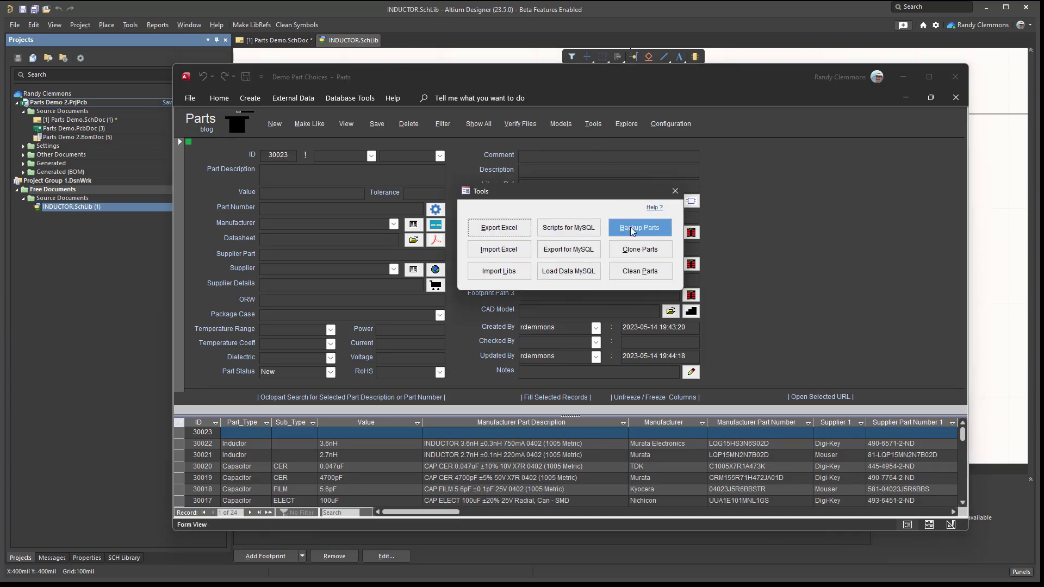
pyautogui.click(674, 193)
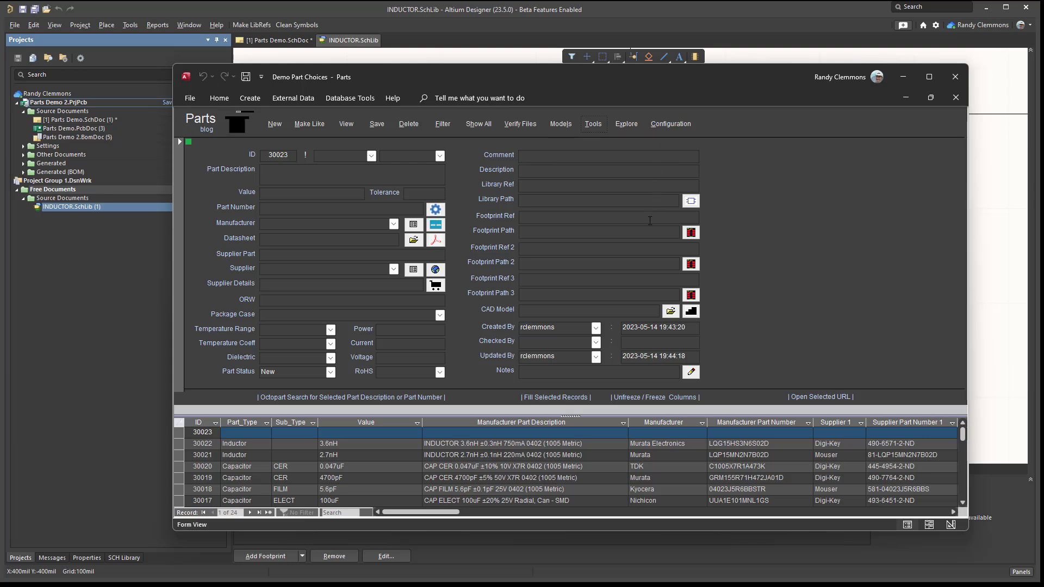
# - Reload the Demo Part Choices.ini configuration file and apply it to the parts database
pyautogui.click(660, 126)
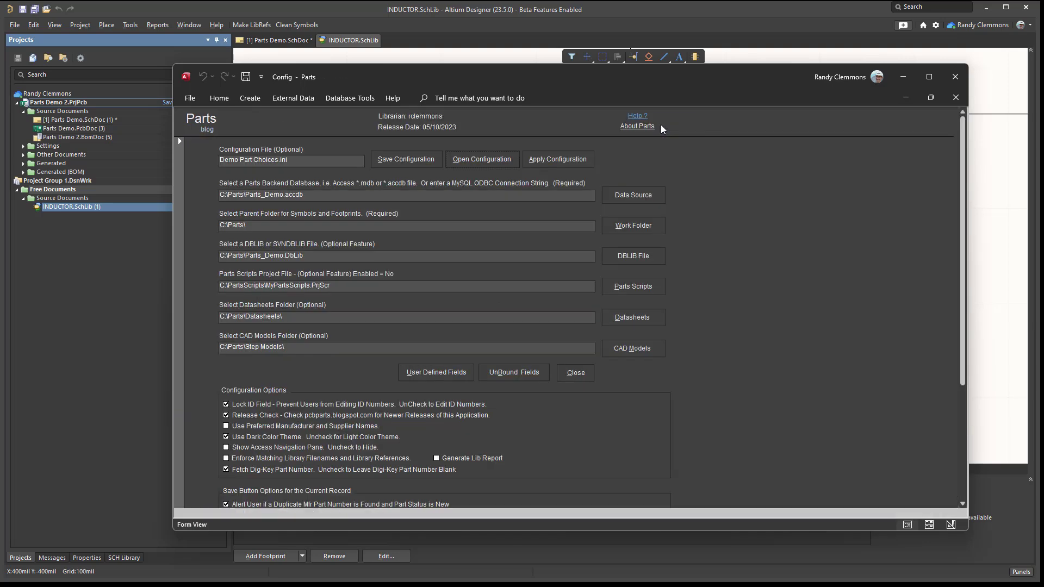
pyautogui.click(501, 165)
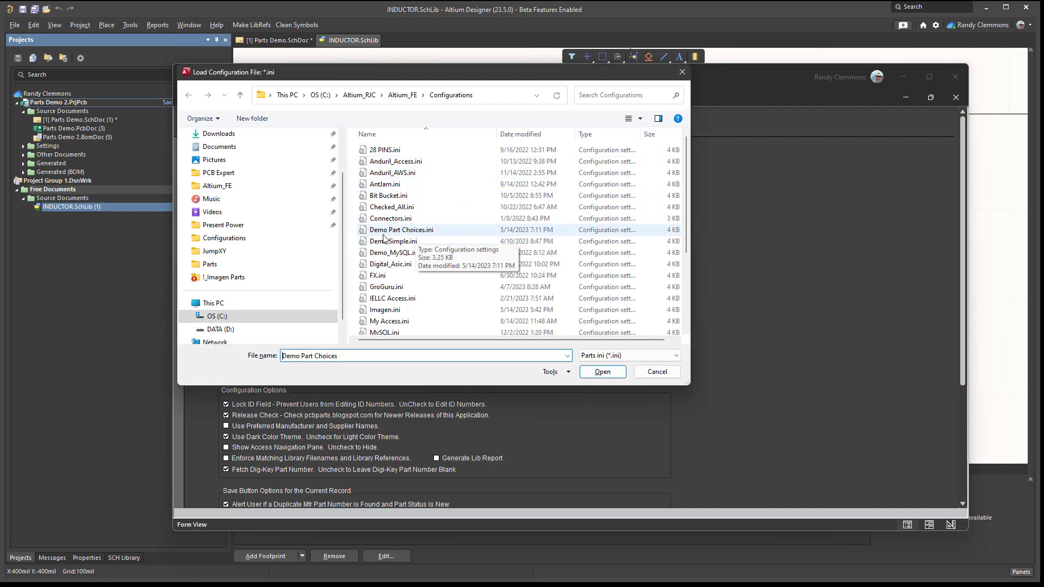
pyautogui.click(382, 233)
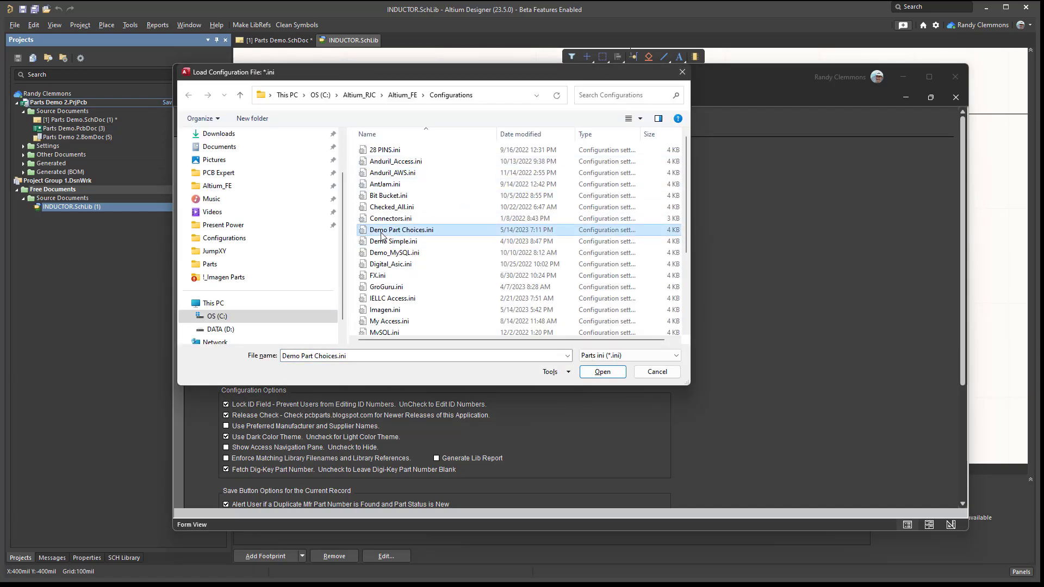
pyautogui.doubleClick(382, 233)
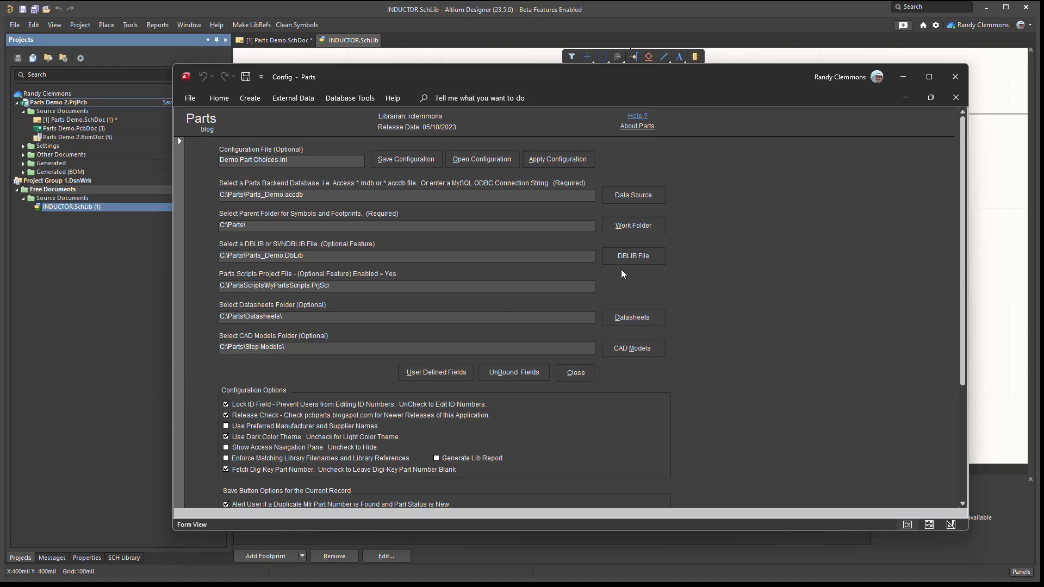
pyautogui.click(556, 159)
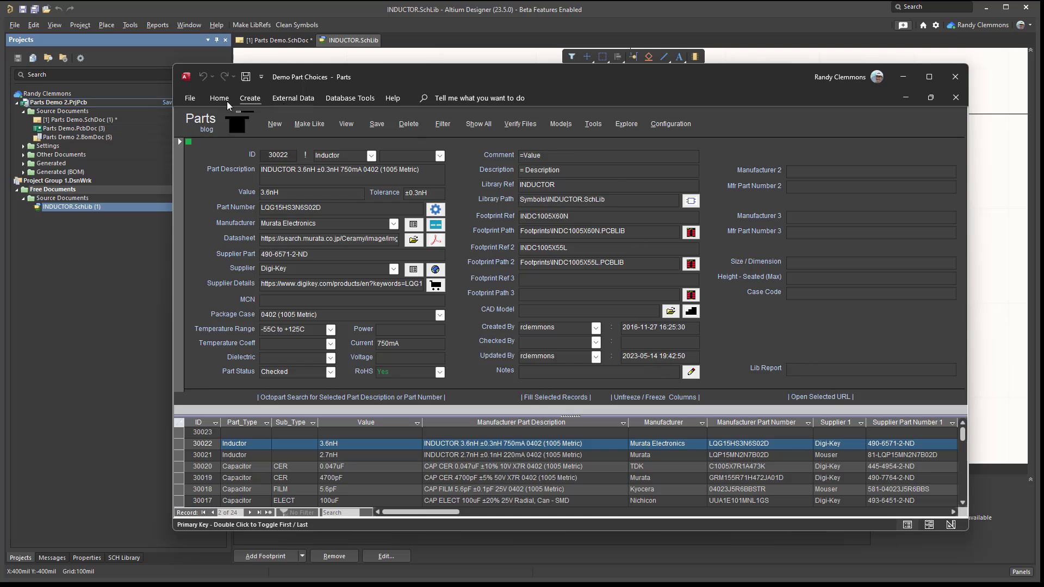
# - View the Parts blog in the web browser and return to the parts form, minimizing the browser
pyautogui.click(207, 130)
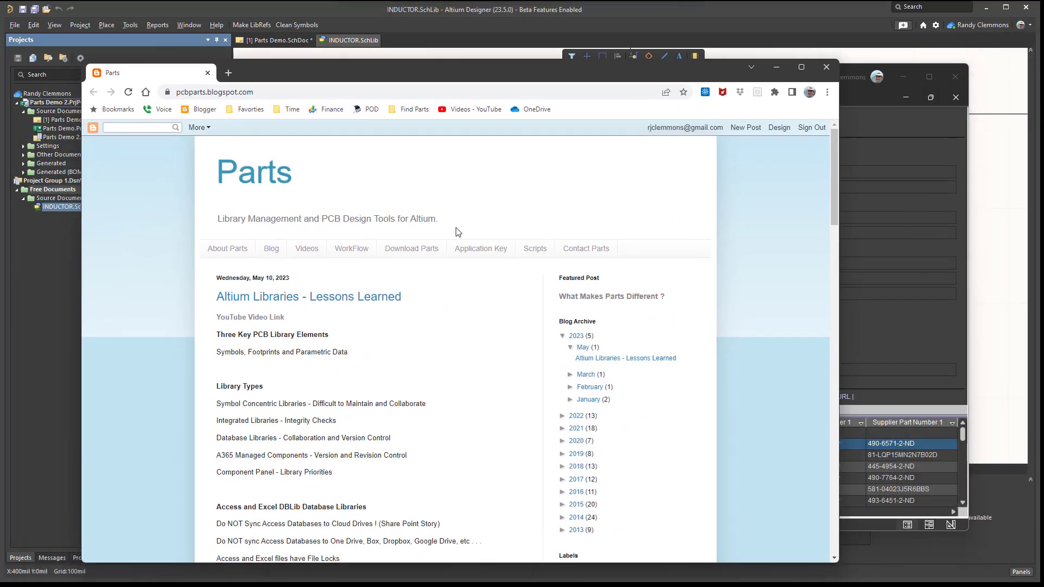
pyautogui.click(776, 67)
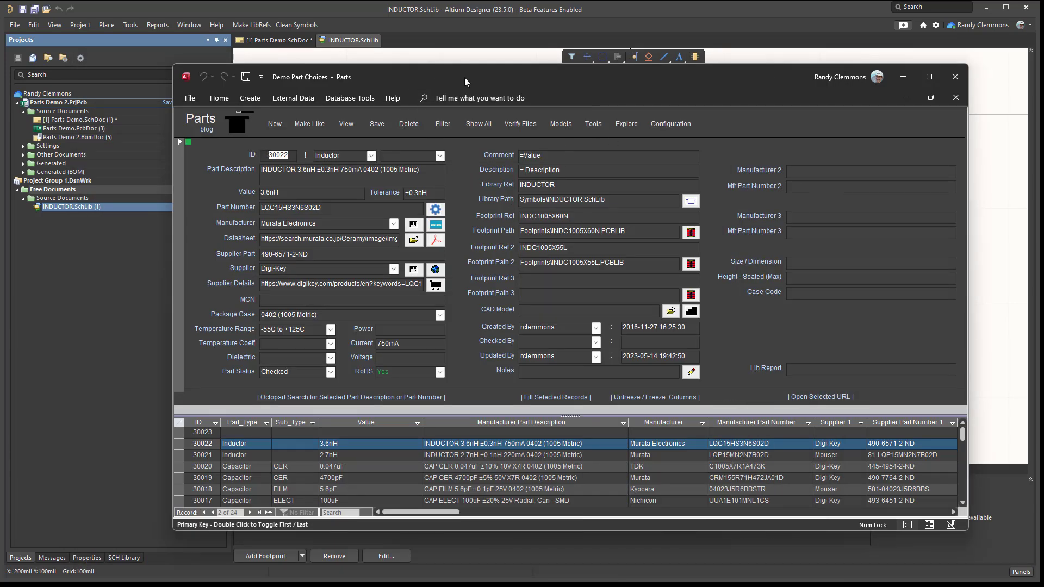
pyautogui.moveTo(455, 82); pyautogui.dragTo(434, 87)
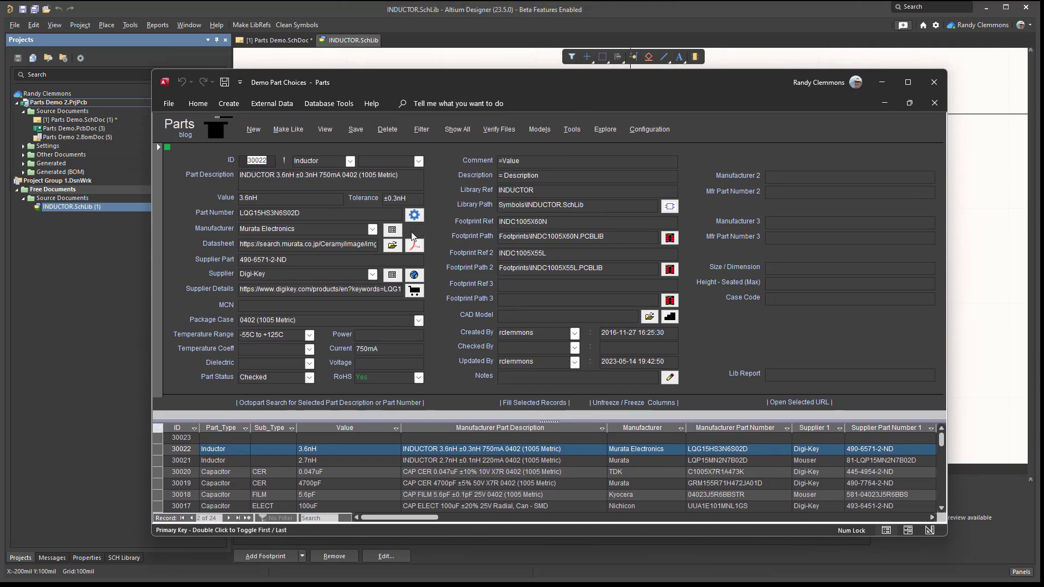